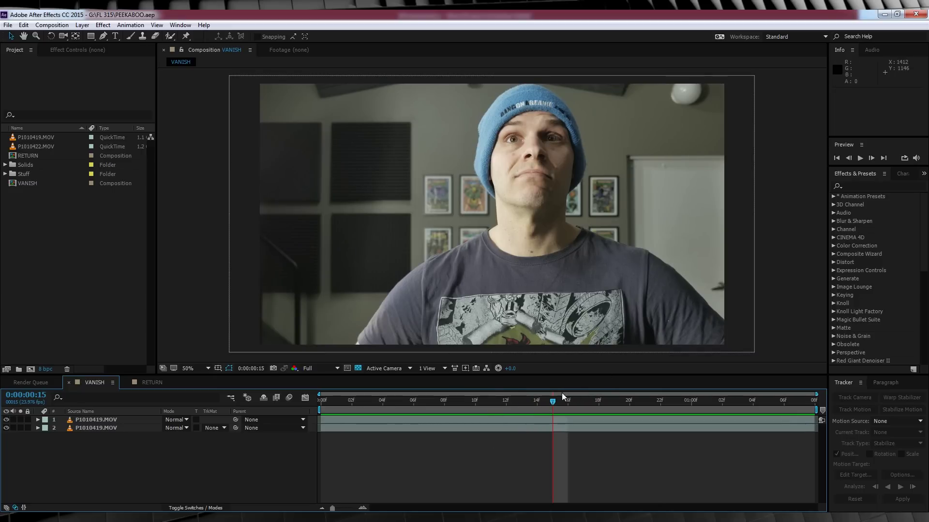
# Toggle the top layer's visibility against the plate, hide the bottom layer, and check the RETURN comp.
pyautogui.click(7, 420)
pyautogui.click(7, 419)
pyautogui.click(6, 420)
pyautogui.click(6, 420)
pyautogui.click(7, 428)
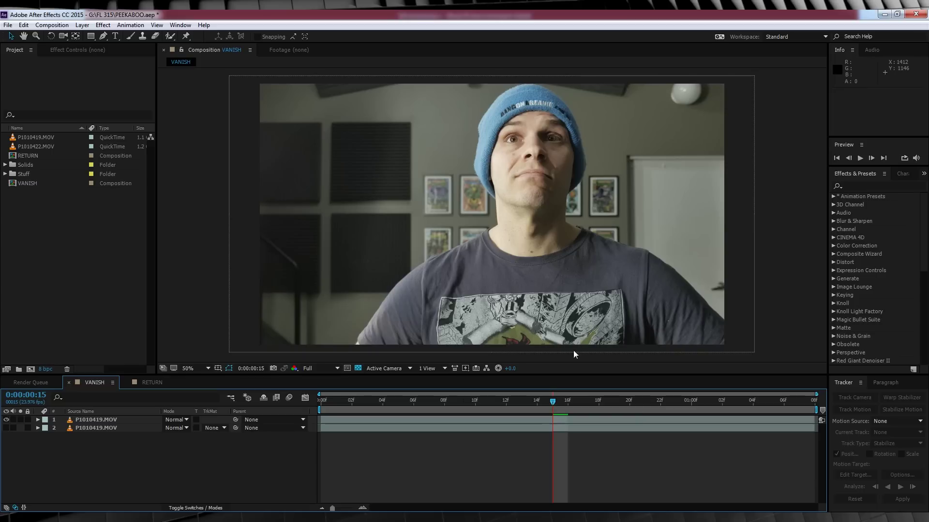
pyautogui.click(143, 382)
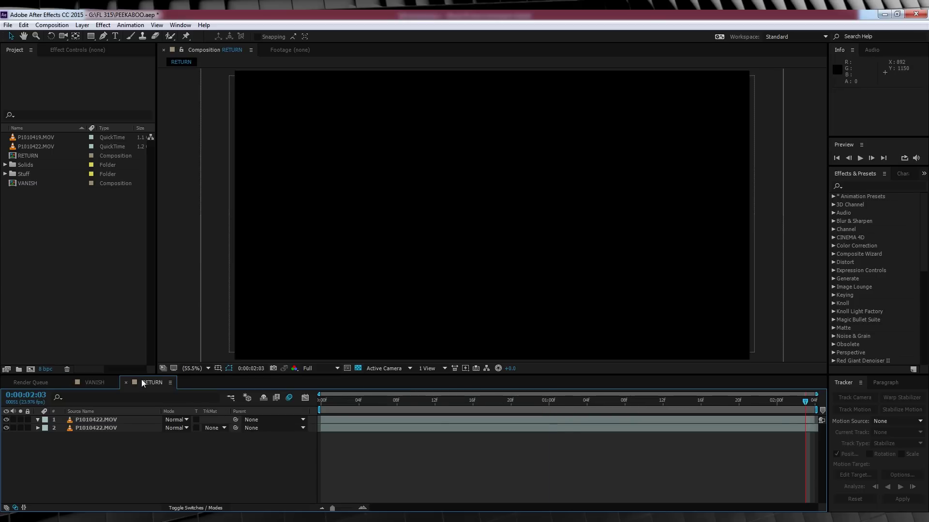
pyautogui.click(111, 384)
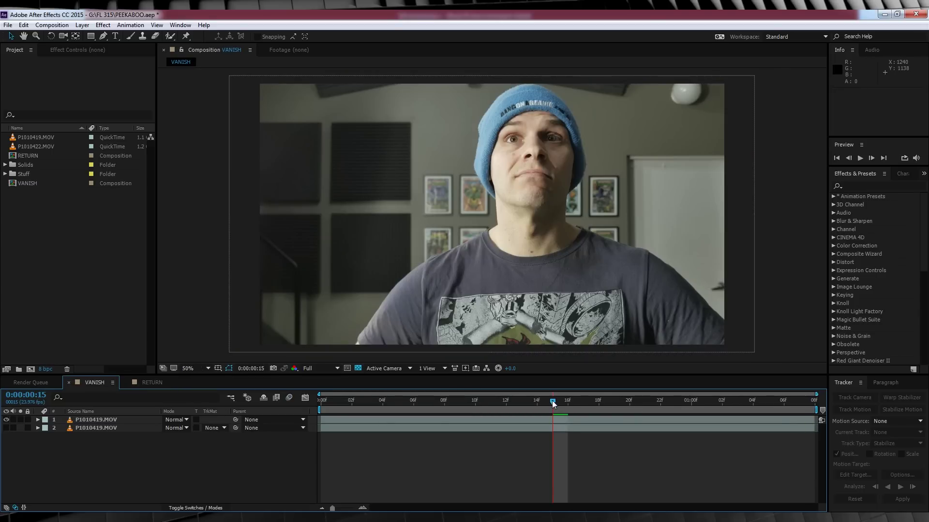
# Split the top P1010419.MOV layer at frame 18 and delete its later half.
pyautogui.moveTo(552, 401); pyautogui.dragTo(573, 402)
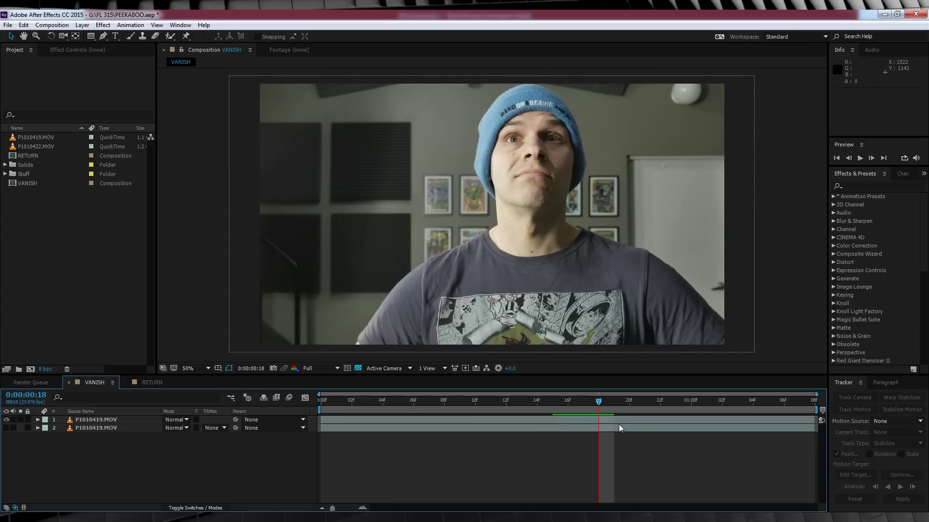
pyautogui.click(579, 419)
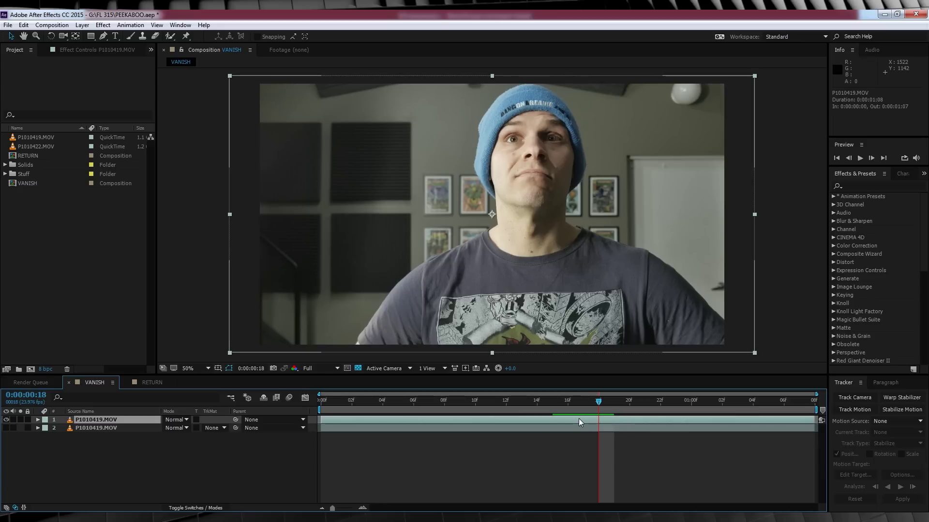
pyautogui.hotkey('ctrl', 'shift', 'd')
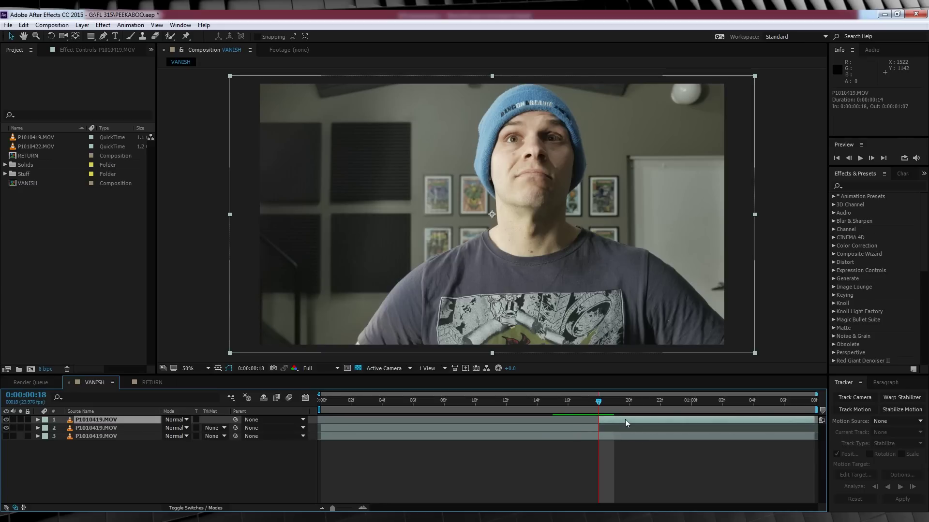
pyautogui.press('Delete')
pyautogui.moveTo(597, 402); pyautogui.dragTo(578, 402)
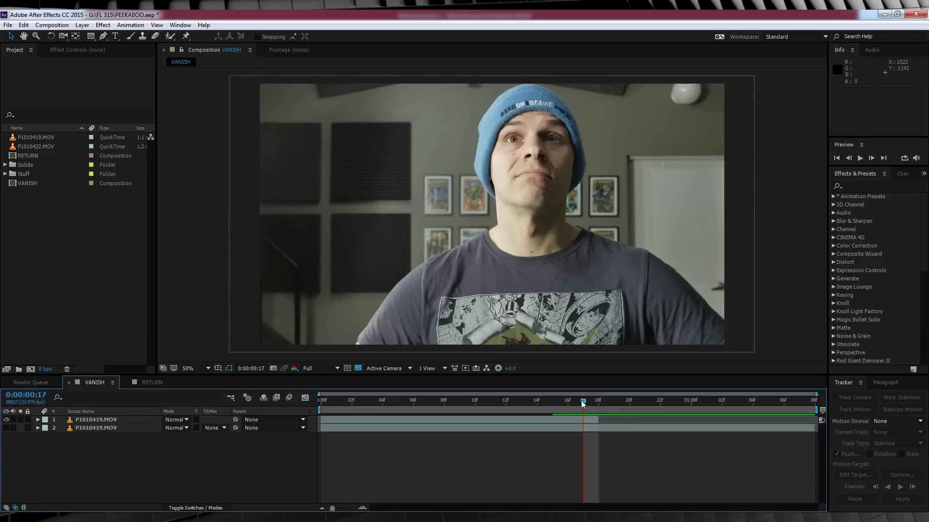
pyautogui.click(586, 419)
# Add the remaining mask points along the beanie and close Mask 1 around the man.
pyautogui.click(103, 36)
pyautogui.scroll(6, 499, 234)
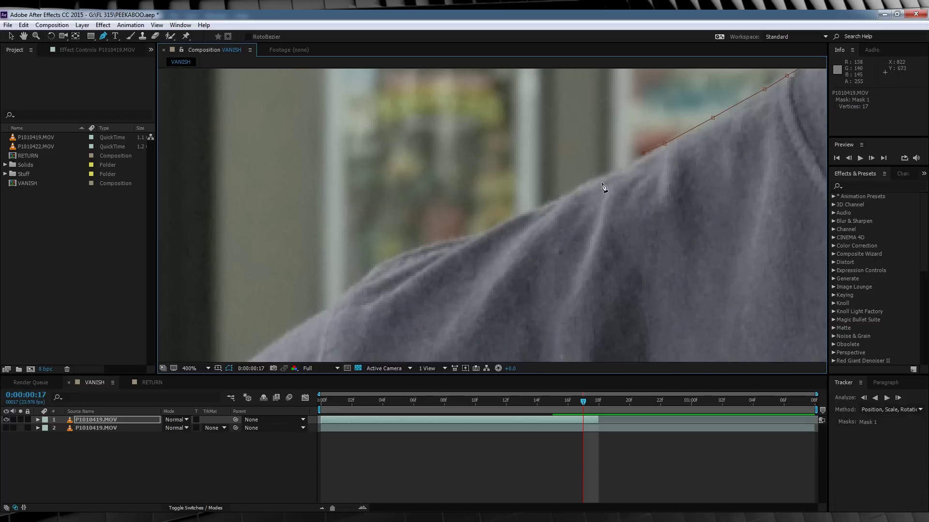
pyautogui.scroll(-3, 603, 187)
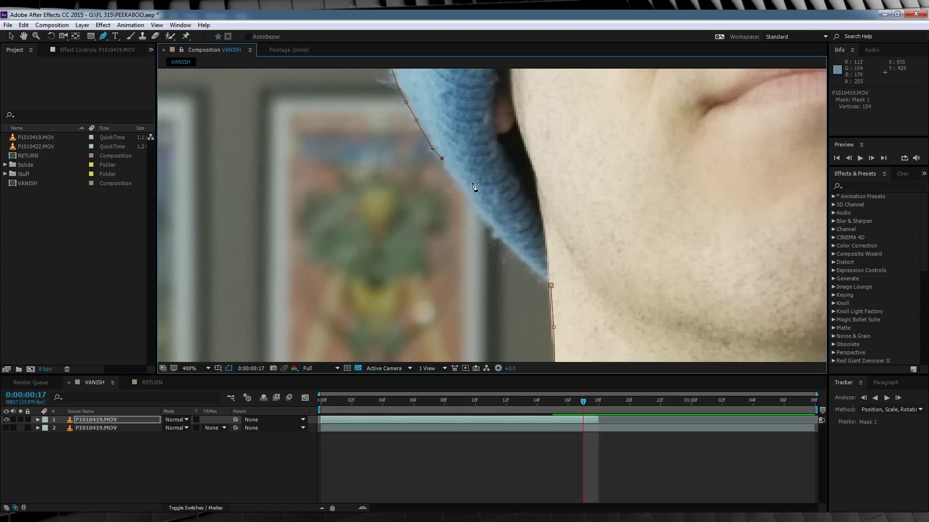
pyautogui.click(570, 253)
pyautogui.click(220, 205)
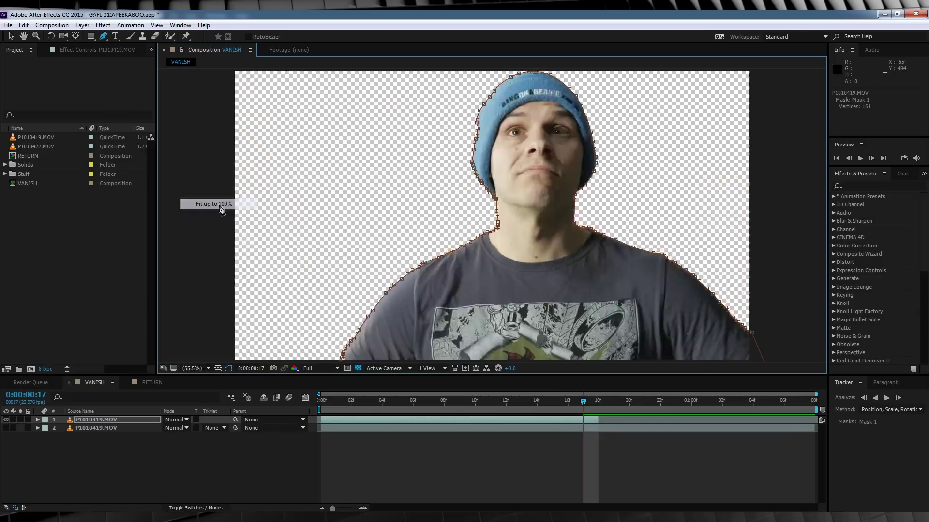
pyautogui.click(145, 464)
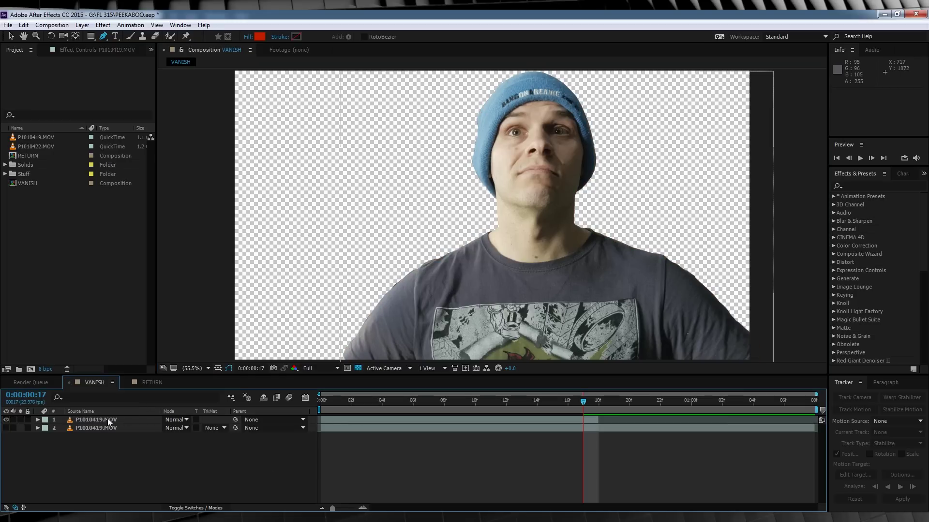
pyautogui.click(52, 24)
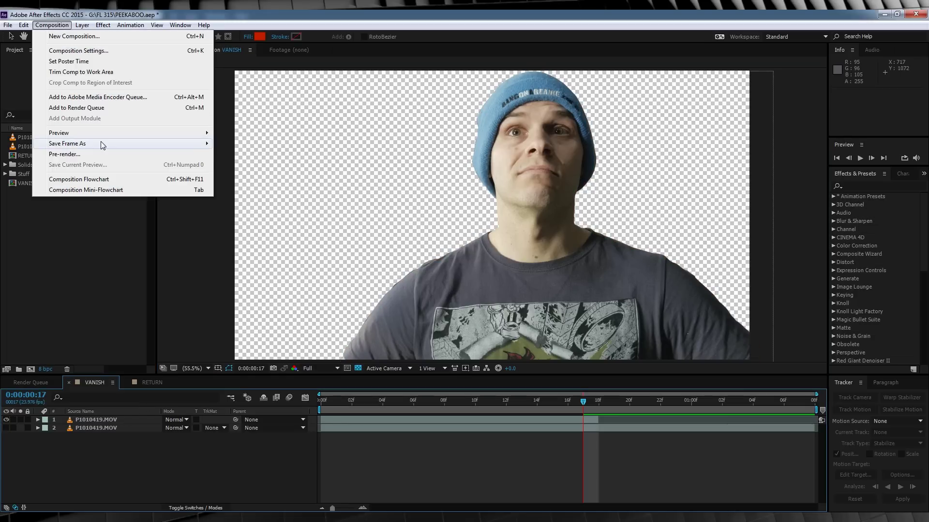
# Render the current frame as VANISH STILL.psd and bring up the Import File dialog.
pyautogui.moveTo(102, 144)
pyautogui.click(256, 143)
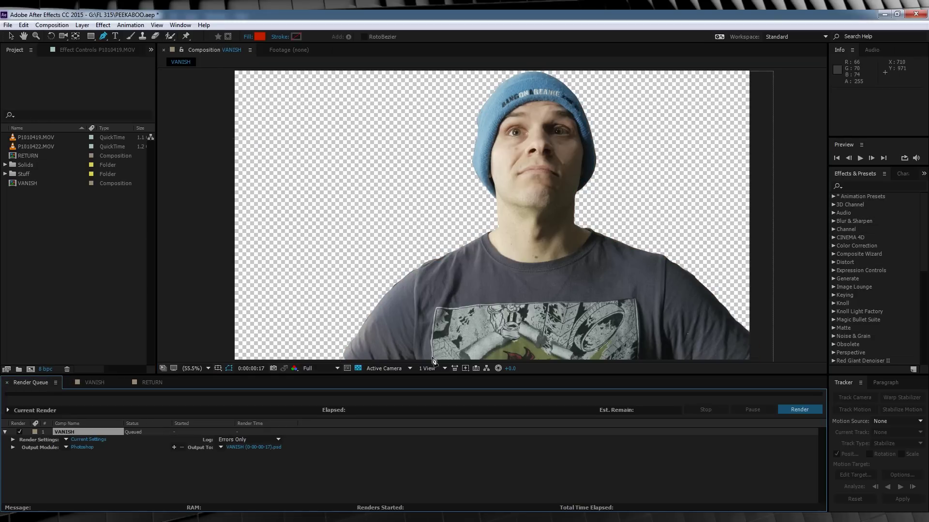
pyautogui.click(240, 447)
pyautogui.click(90, 334)
pyautogui.moveTo(90, 335); pyautogui.dragTo(152, 335)
pyautogui.write('SH STILL')
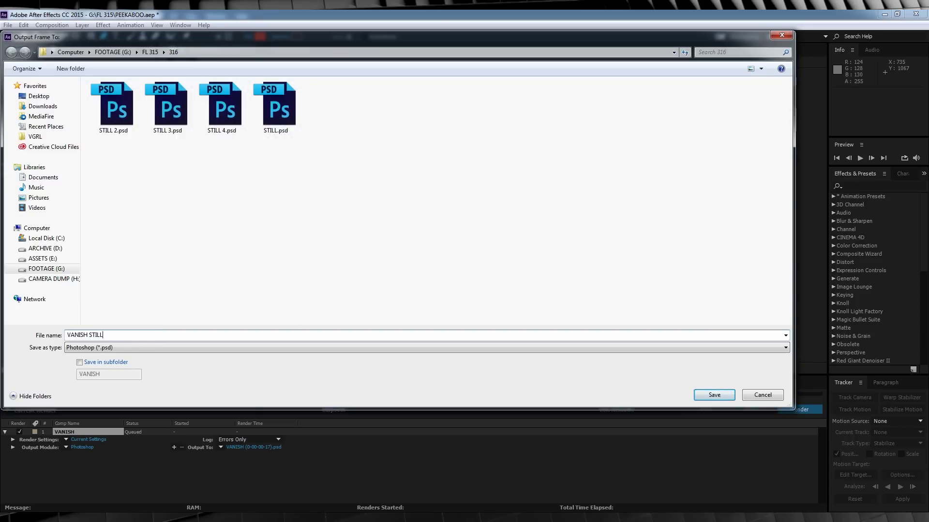
pyautogui.press('Return')
pyautogui.click(806, 412)
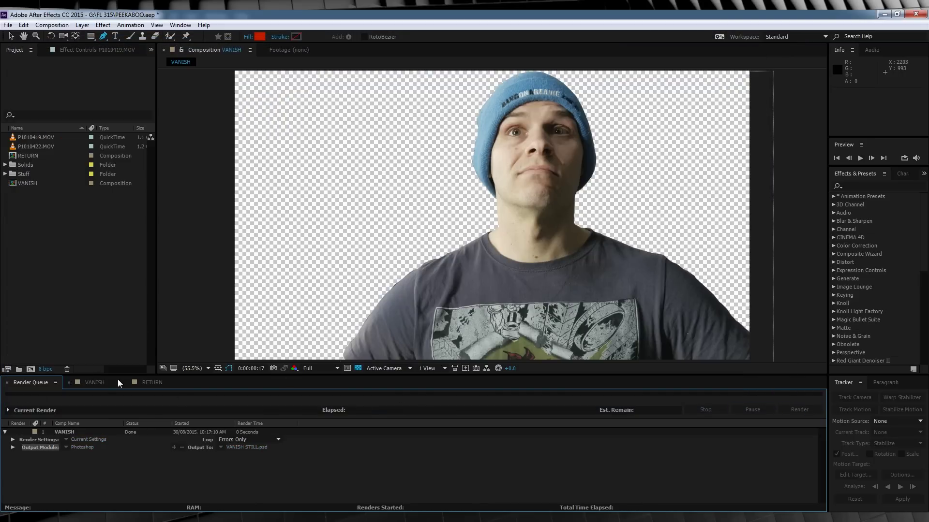
pyautogui.doubleClick(49, 205)
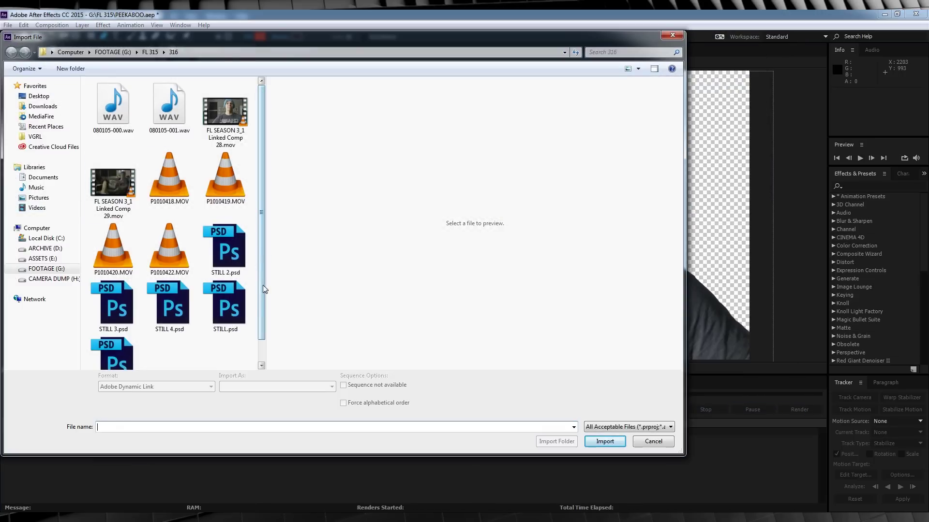
# Import VANISH STILL.psd and create a new VANISH STILL composition from it.
pyautogui.scroll(-1, 147, 333)
pyautogui.doubleClick(126, 327)
pyautogui.click(492, 318)
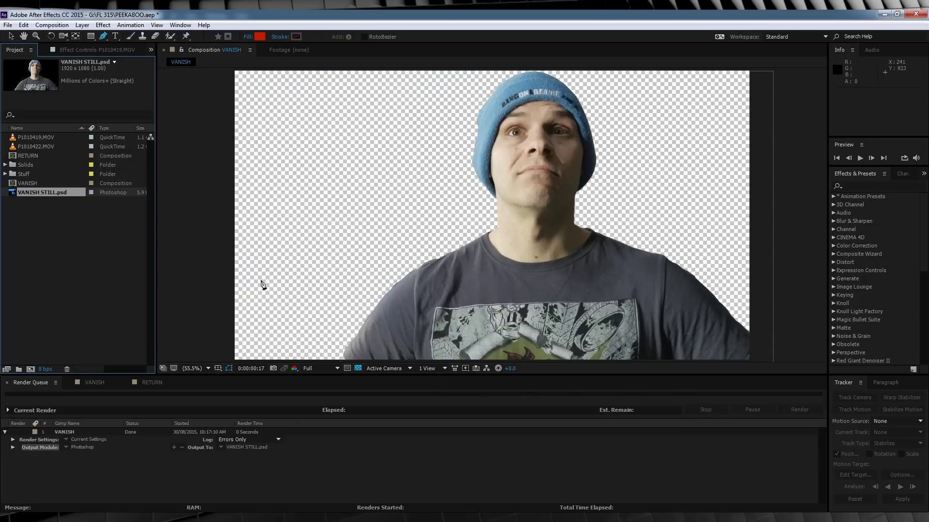
pyautogui.moveTo(32, 193); pyautogui.dragTo(31, 369)
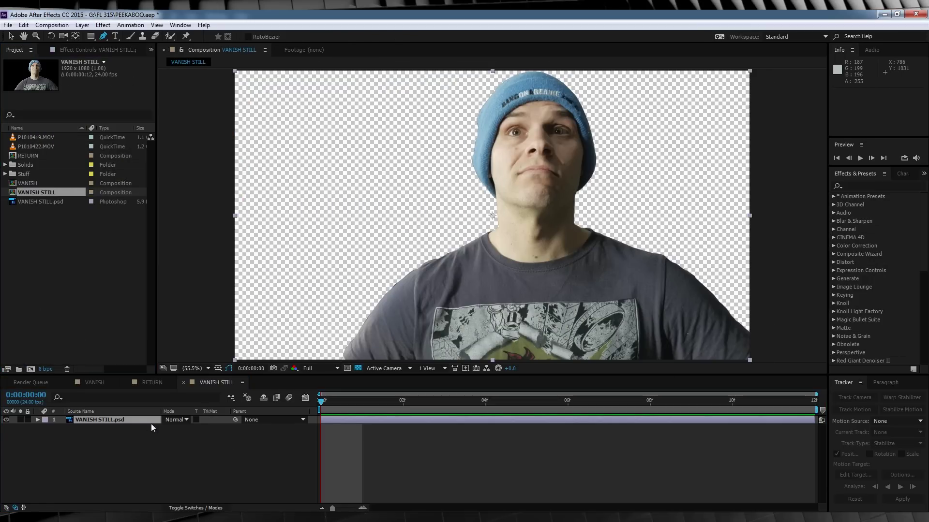
pyautogui.click(52, 24)
# Add an adjustment layer above the still and apply CC Vector Blur to it.
pyautogui.moveTo(83, 24)
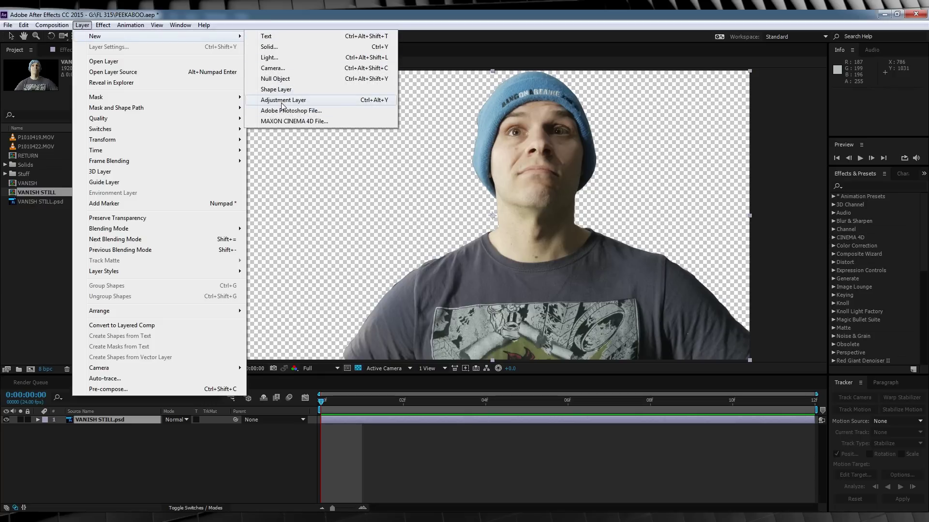
pyautogui.click(283, 101)
pyautogui.click(108, 25)
pyautogui.moveTo(159, 79)
pyautogui.click(302, 142)
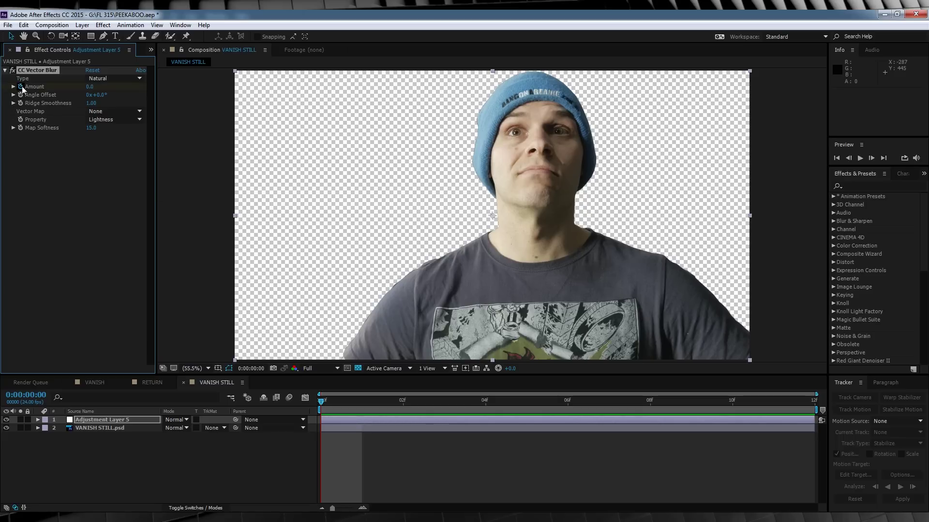
# Set CC Vector Blur Angle Offset 83, Ridge Smoothness 0.90 and Map Softness 64.5.
pyautogui.click(102, 95)
pyautogui.write('83')
pyautogui.press('Return')
pyautogui.click(91, 103)
pyautogui.write('0.90')
pyautogui.press('Return')
pyautogui.click(90, 128)
pyautogui.press('Return')
# Keyframe the blur Amount to 500 at frame 8 and scrub to check the distortion.
pyautogui.click(654, 401)
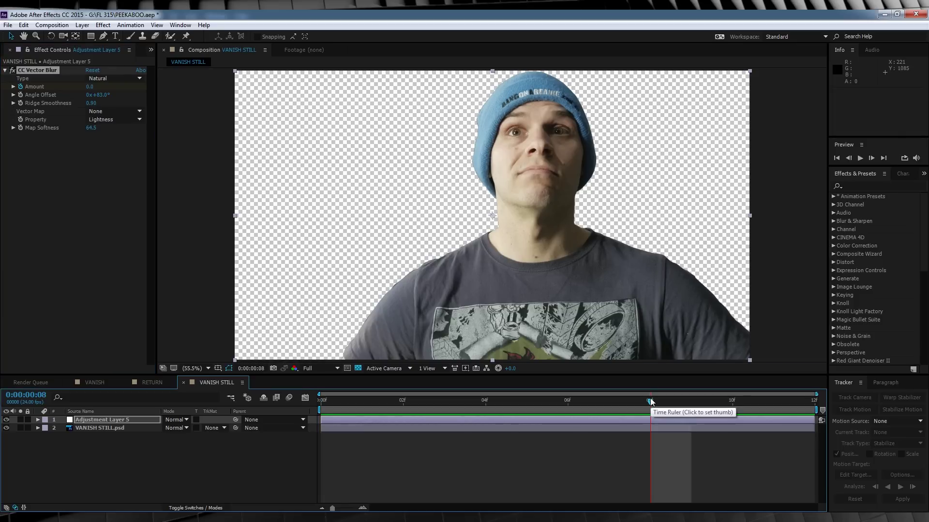
pyautogui.click(89, 86)
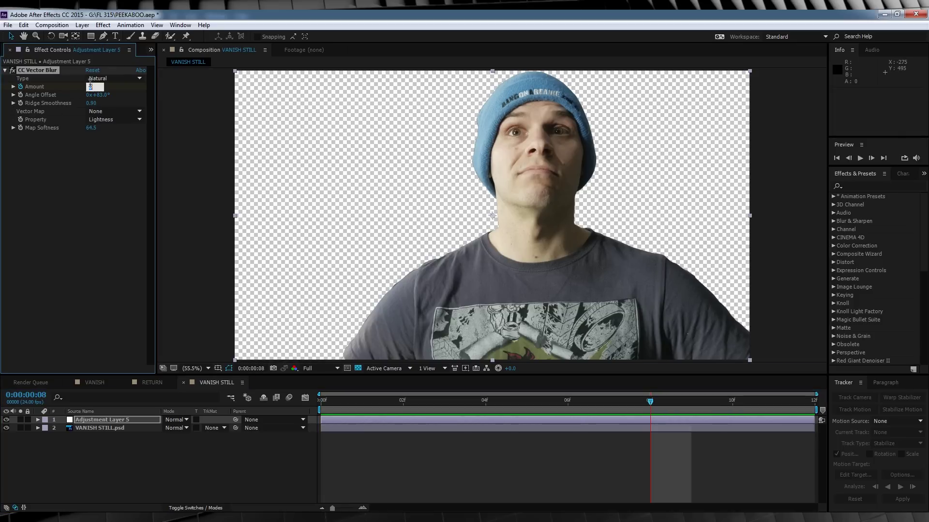
pyautogui.press('Return')
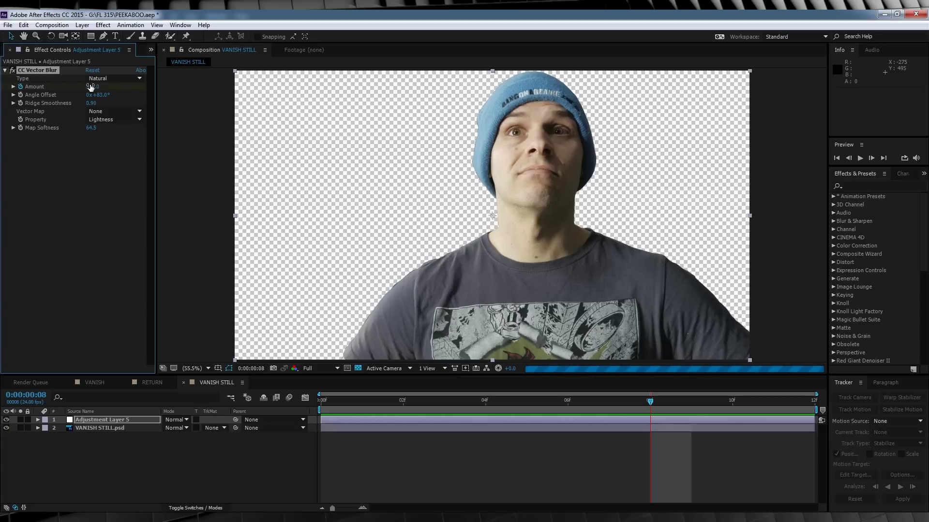
pyautogui.moveTo(326, 400); pyautogui.dragTo(668, 402)
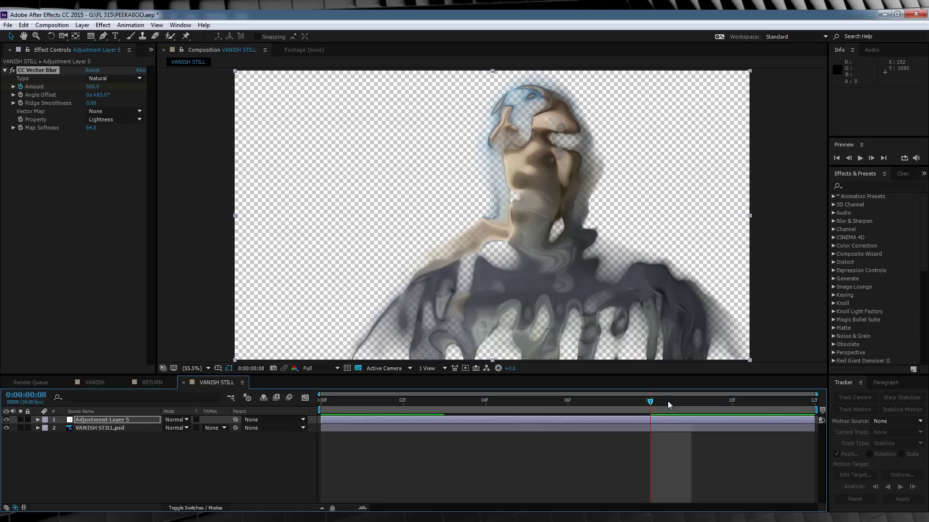
# Duplicate the CC Vector Blur effect three times and preview the smoky melt.
pyautogui.click(30, 69)
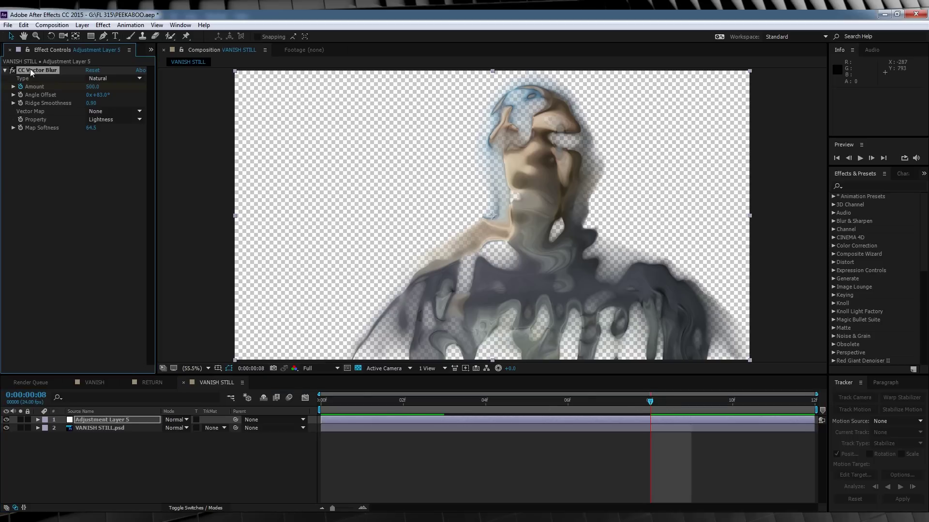
pyautogui.hotkey('ctrl', 'd')
pyautogui.hotkey('ctrl', 'd')
pyautogui.hotkey('ctrl', 'd')
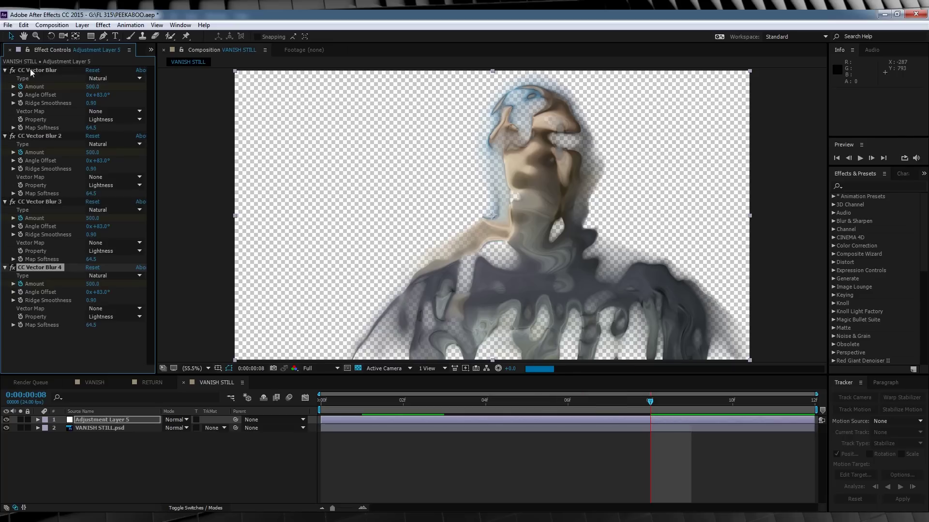
pyautogui.press('space')
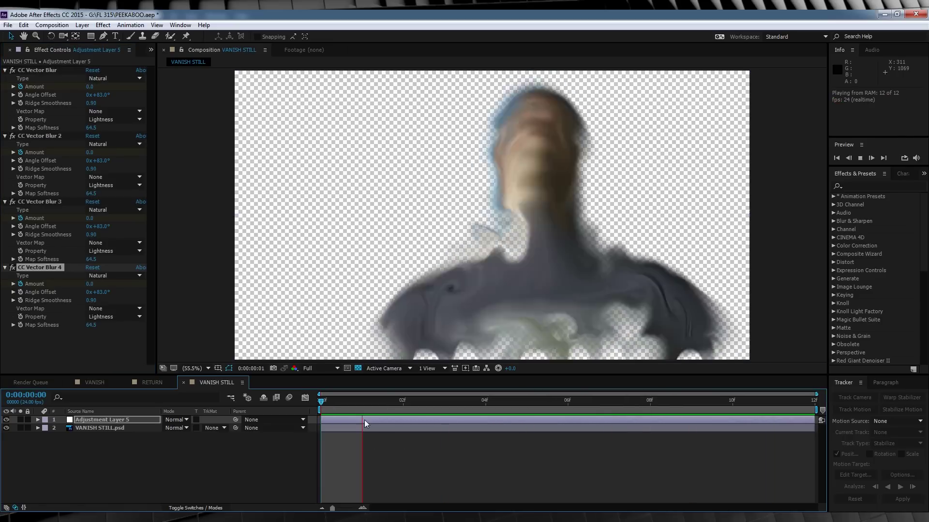
pyautogui.click(319, 401)
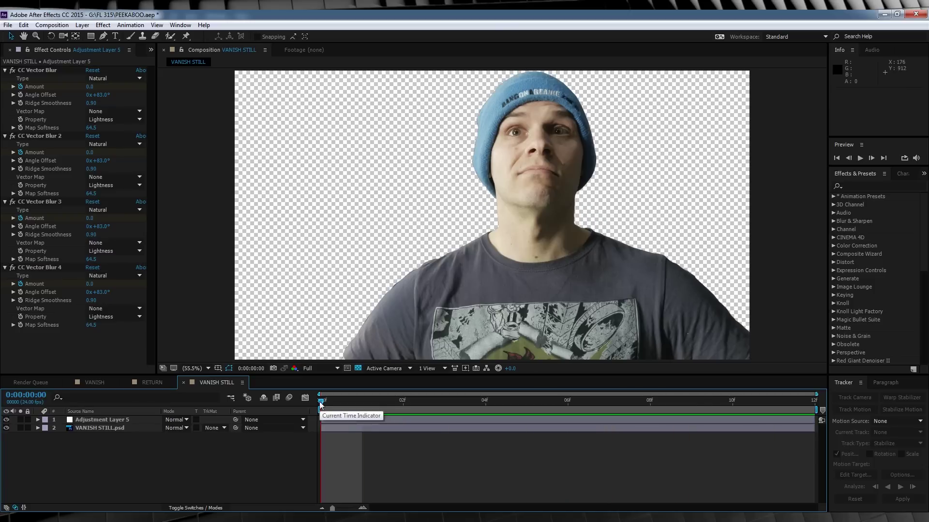
# Add a second adjustment layer and apply Turbulent Displace to it.
pyautogui.click(83, 25)
pyautogui.moveTo(99, 36)
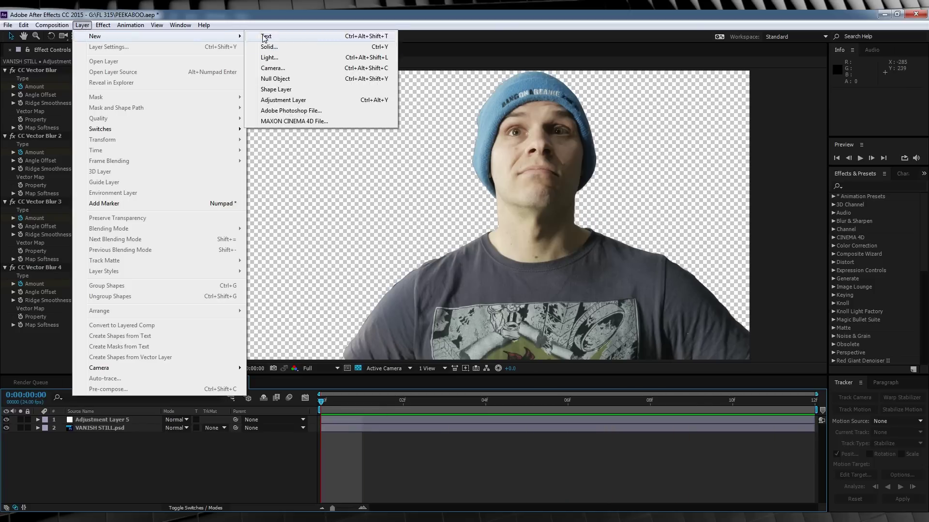
pyautogui.click(292, 105)
pyautogui.click(103, 25)
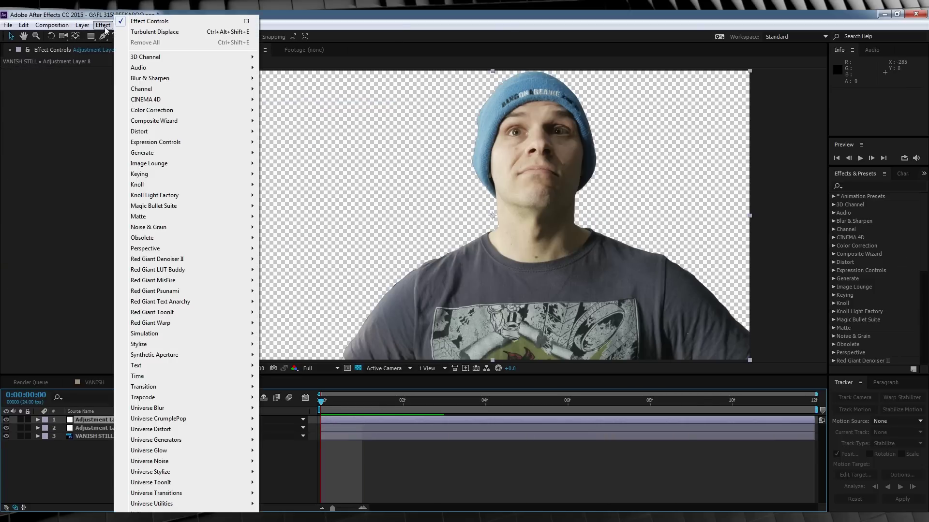
pyautogui.moveTo(145, 131)
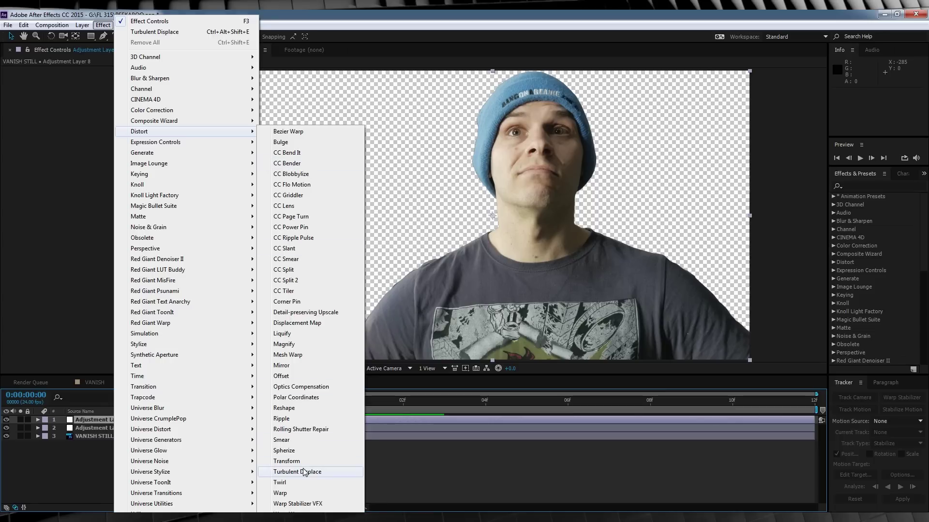
pyautogui.click(297, 471)
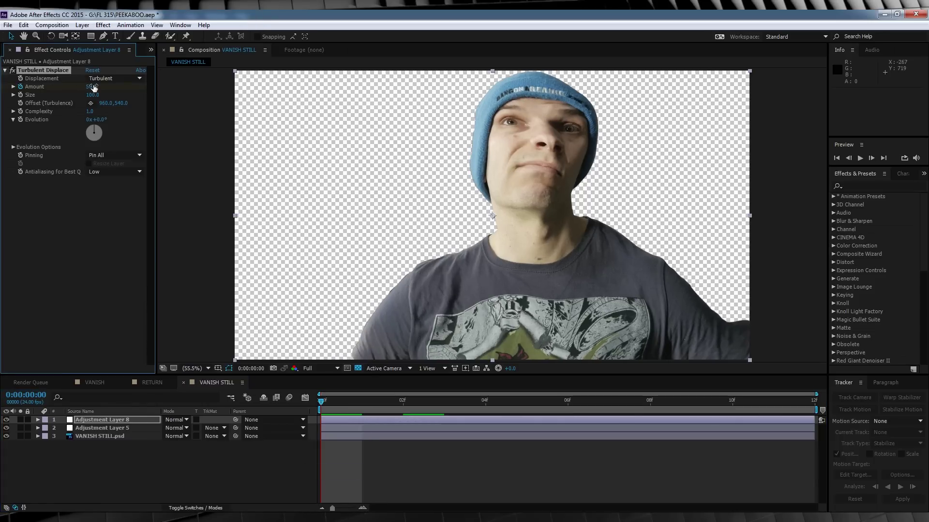
# Set Turbulent Displace Amount to 0 and Size to 23 at the start.
pyautogui.click(90, 87)
pyautogui.write('0')
pyautogui.press('Return')
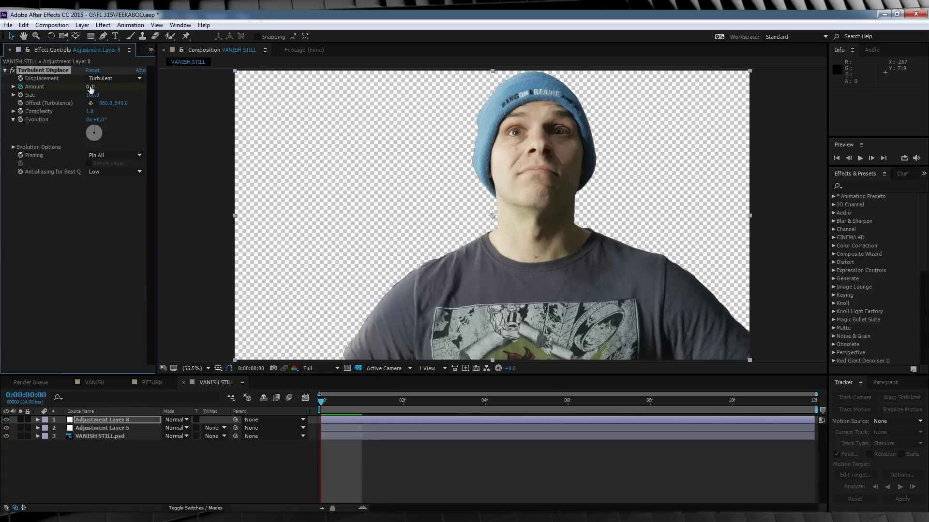
pyautogui.click(92, 96)
pyautogui.write('23')
pyautogui.click(20, 124)
# At the last frame, set Evolution to 2x and Amount to 150, then return to the start.
pyautogui.click(816, 402)
pyautogui.click(89, 119)
pyautogui.write('2')
pyautogui.press('Return')
pyautogui.click(90, 87)
pyautogui.write('150')
pyautogui.press('Return')
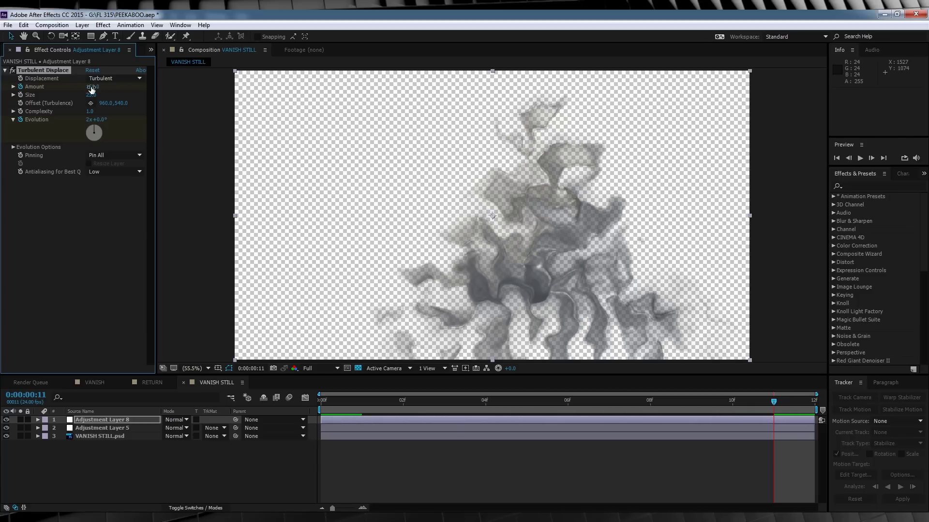
pyautogui.press('Home')
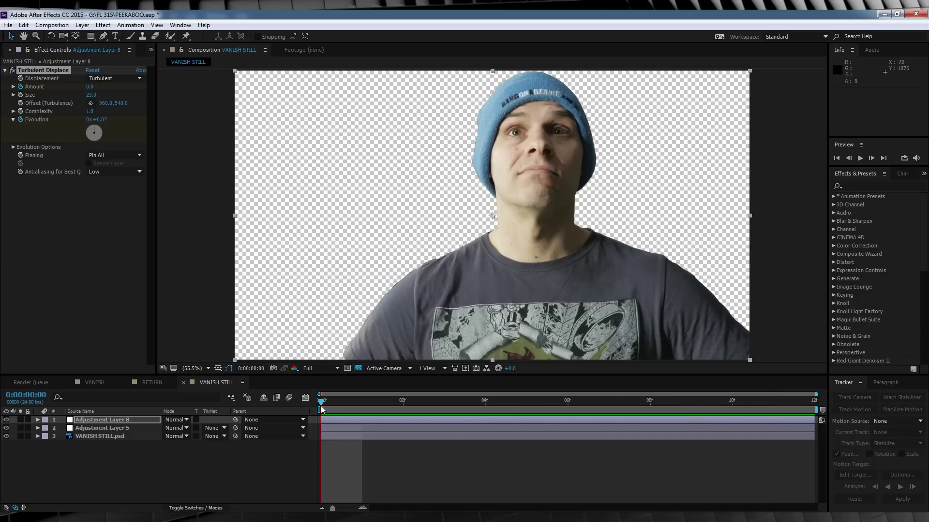
# Create a new black solid and apply Fractal Noise to it.
pyautogui.click(82, 25)
pyautogui.moveTo(97, 35)
pyautogui.click(274, 49)
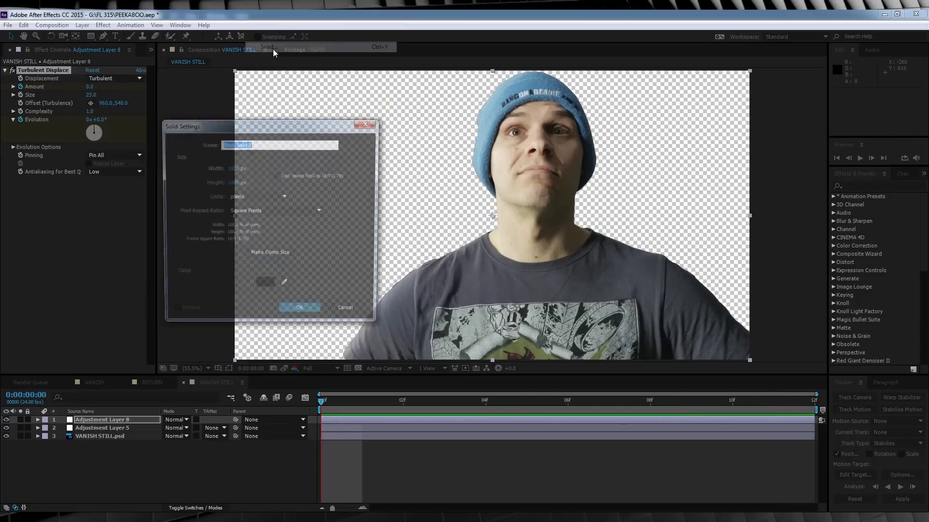
pyautogui.click(300, 308)
pyautogui.click(103, 25)
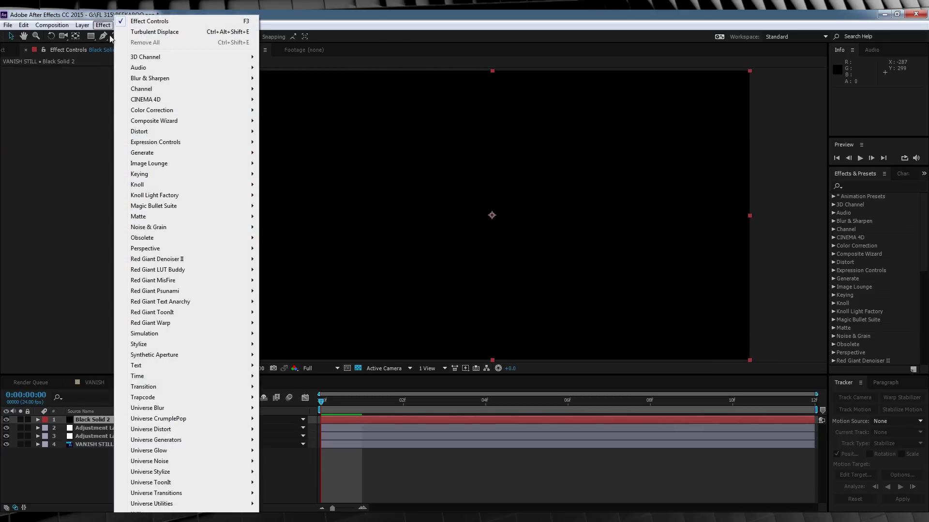
pyautogui.moveTo(208, 228)
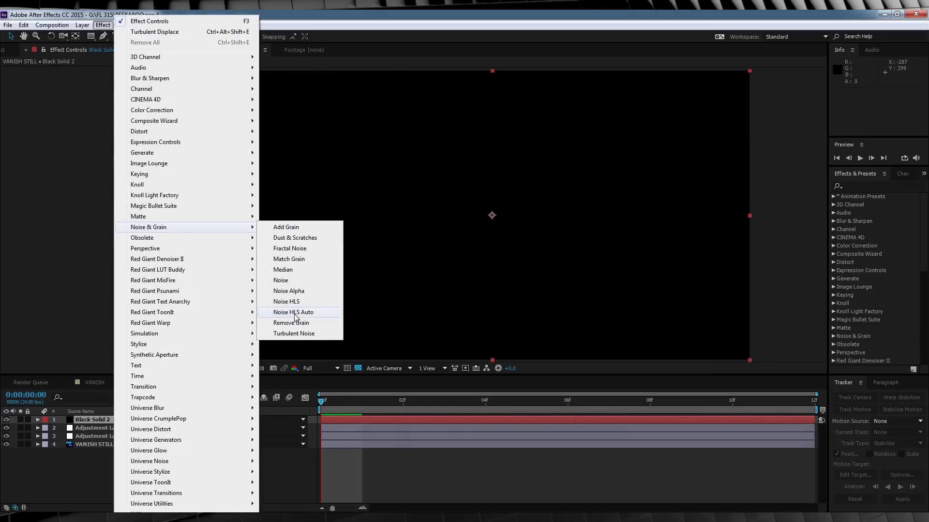
pyautogui.click(290, 248)
# Set Fractal Noise to Dynamic Progressive with Contrast 120, Brightness -150 and Complexity 8.
pyautogui.click(105, 79)
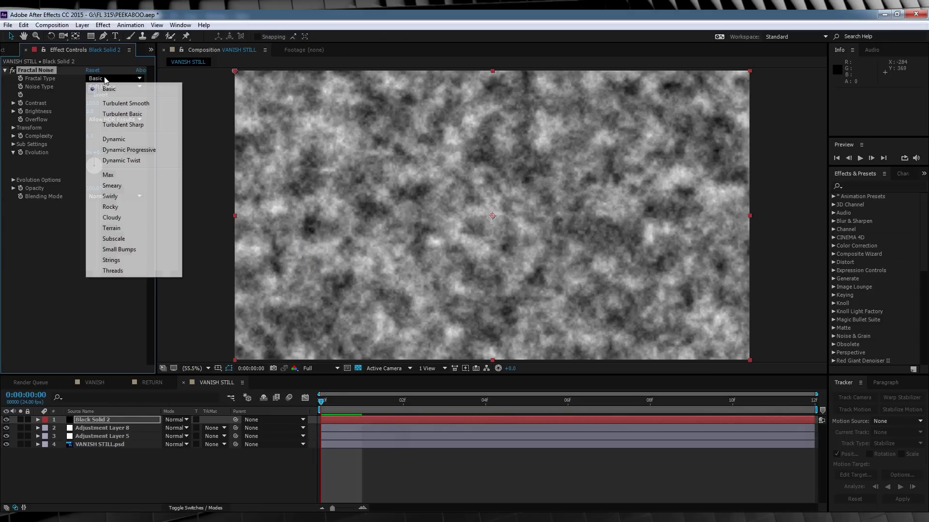
pyautogui.click(121, 150)
pyautogui.click(91, 103)
pyautogui.write('120')
pyautogui.press('Return')
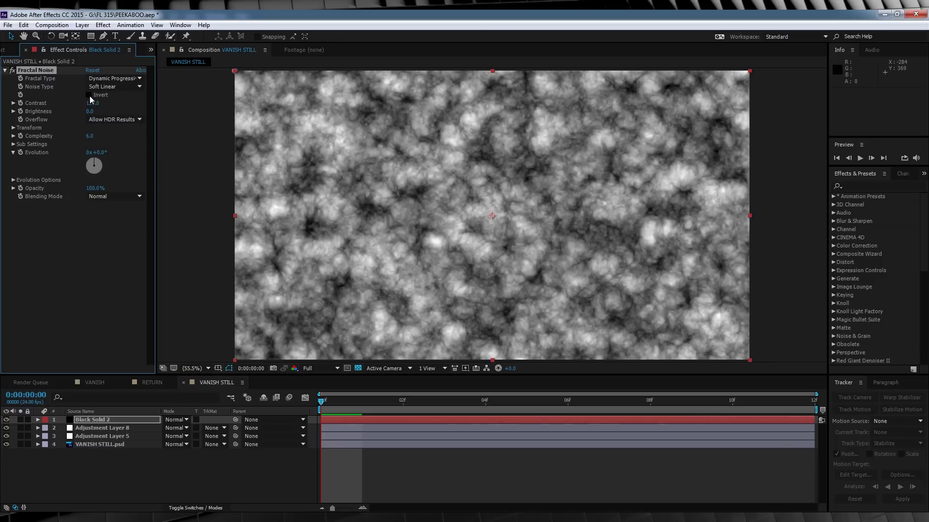
pyautogui.click(89, 111)
pyautogui.write('-150')
pyautogui.press('Return')
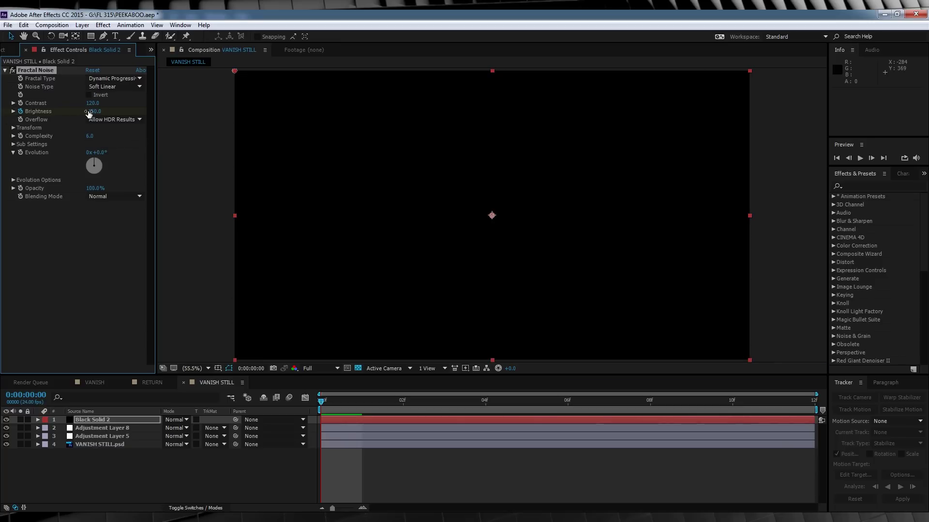
pyautogui.click(89, 137)
pyautogui.write('8')
pyautogui.press('Return')
# Keyframe Evolution to 2x and Brightness to 95 at the last frame.
pyautogui.click(20, 153)
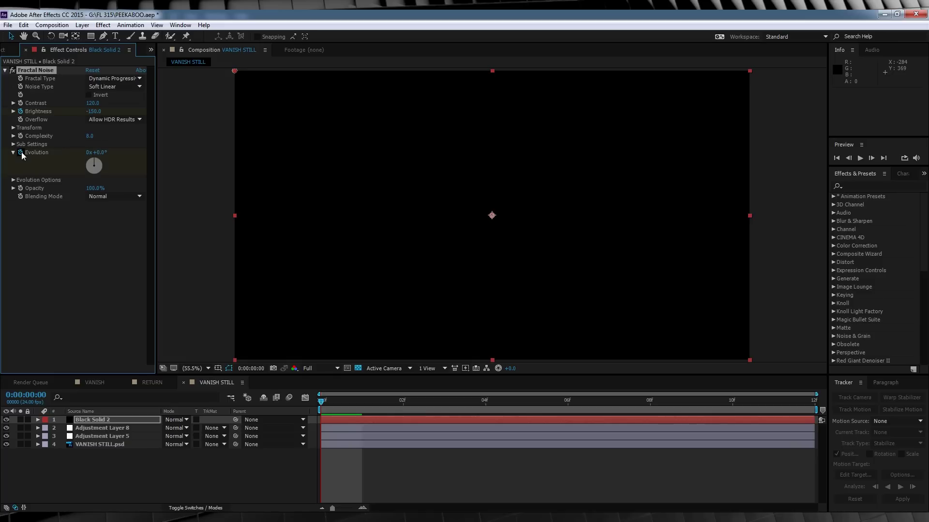
pyautogui.click(813, 401)
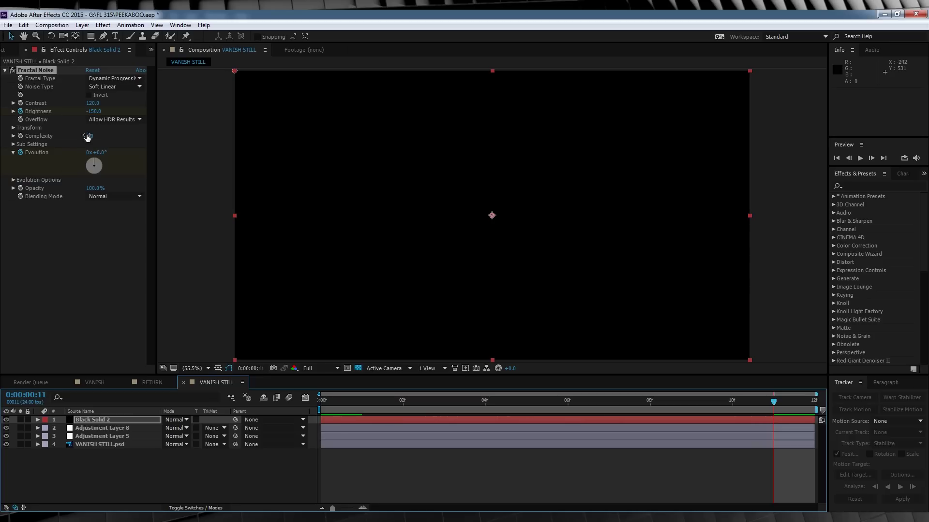
pyautogui.click(87, 153)
pyautogui.press('Return')
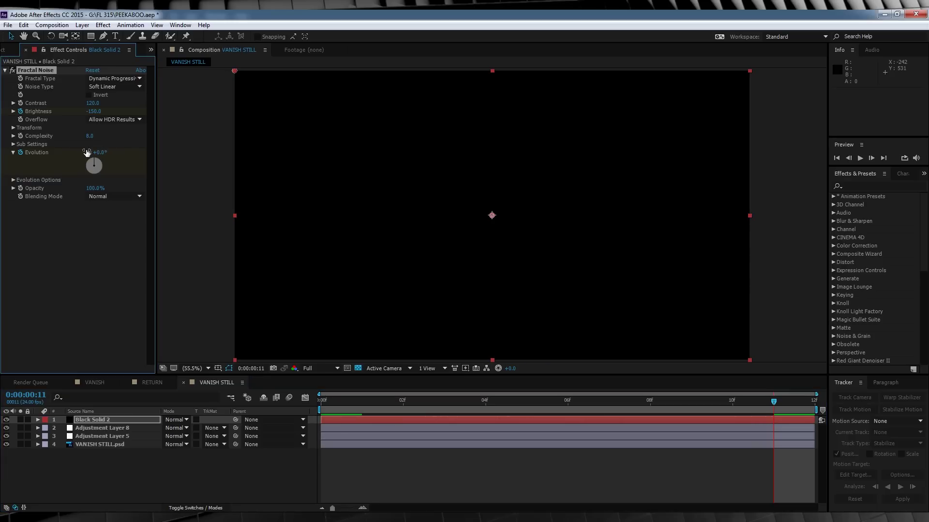
pyautogui.click(93, 110)
pyautogui.write('95')
pyautogui.press('Return')
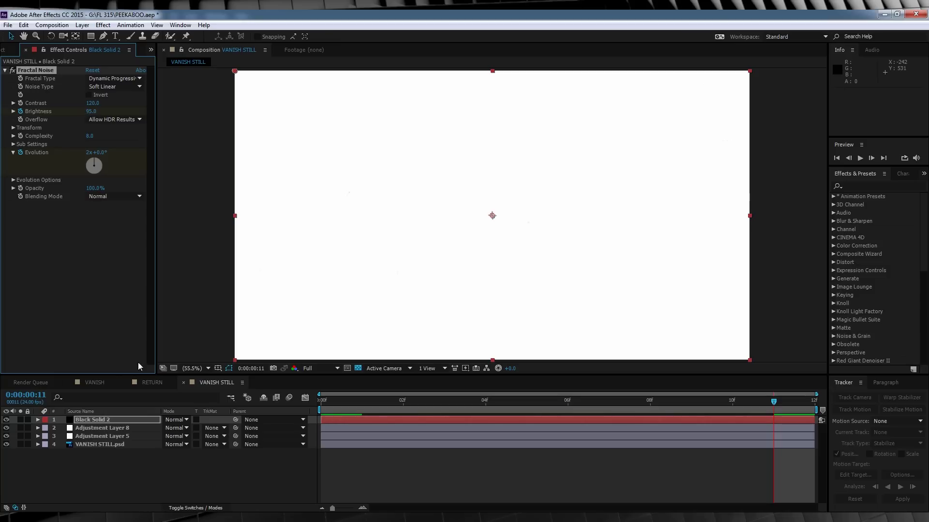
# Set the noise solid's blending mode to Silhouette Luma and preview the dissolve.
pyautogui.click(186, 419)
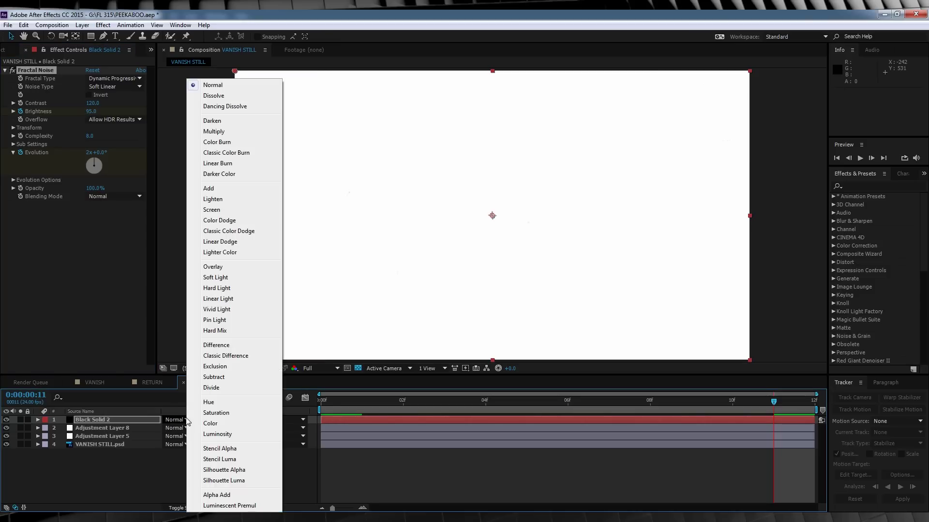
pyautogui.click(230, 481)
pyautogui.press('space')
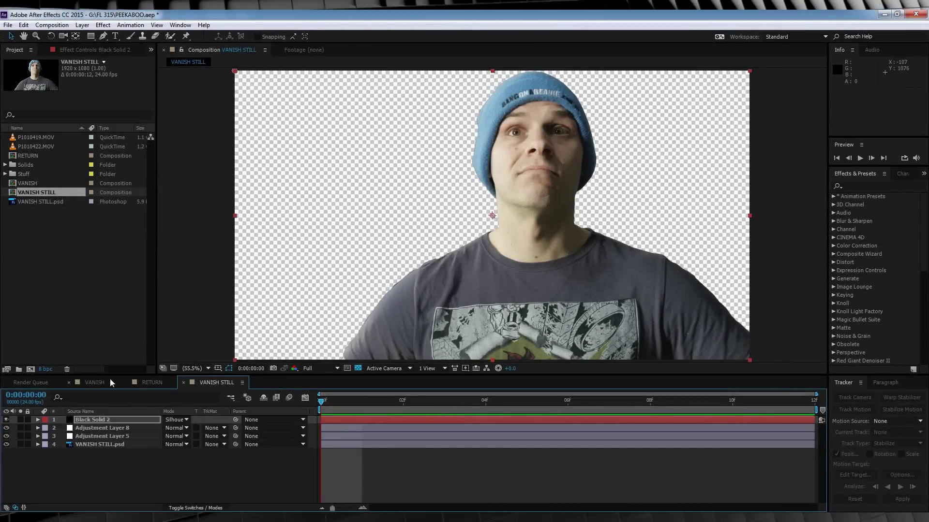
# In the VANISH comp, set Mask 1 mode to None and make the second footage layer visible.
pyautogui.click(95, 382)
pyautogui.click(162, 430)
pyautogui.click(188, 437)
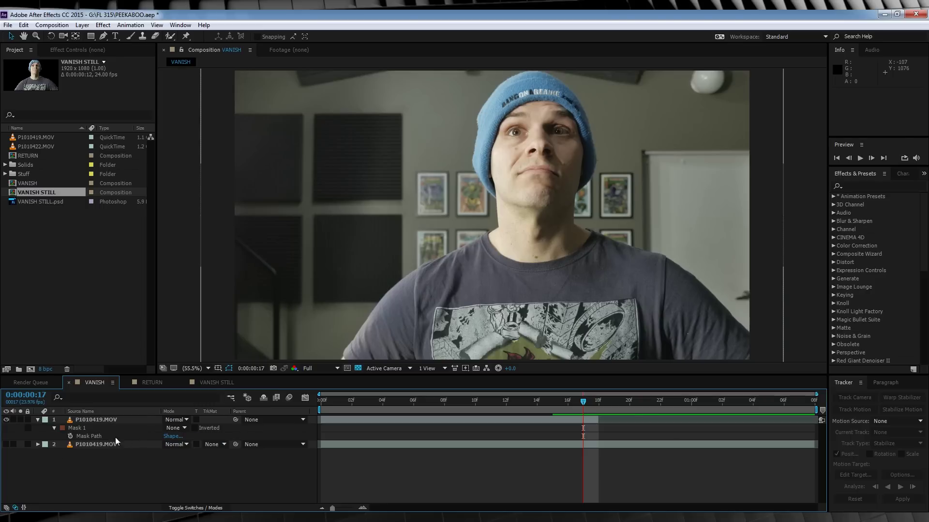
pyautogui.click(7, 445)
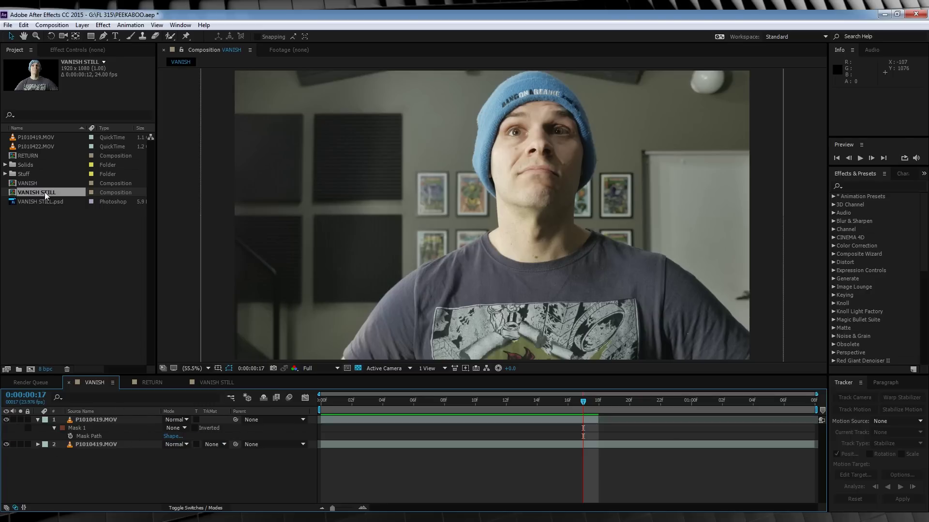
# Place the VANISH STILL comp in the VANISH timeline starting at frame 18.
pyautogui.moveTo(45, 192)
pyautogui.mouseDown()
pyautogui.moveTo(235, 348)
pyautogui.moveTo(571, 401)
pyautogui.moveTo(599, 422)
pyautogui.mouseUp()
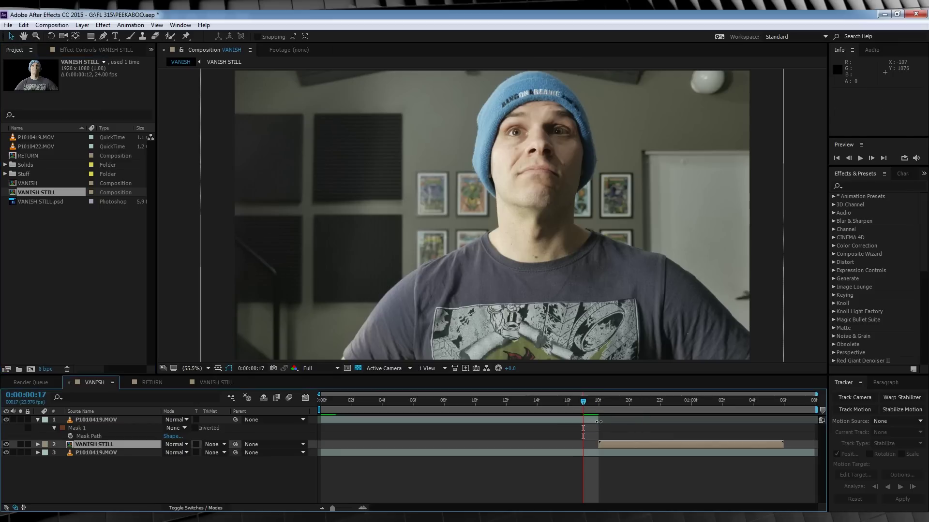
pyautogui.click(595, 400)
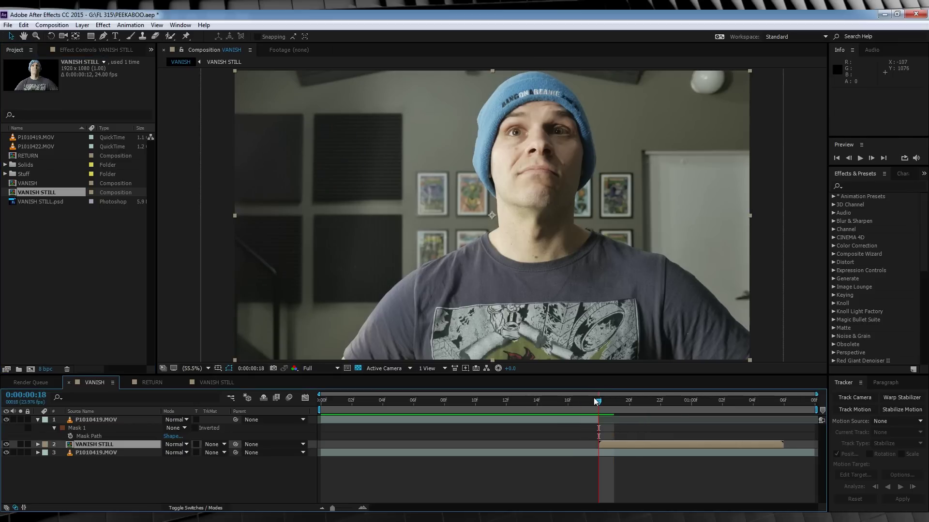
pyautogui.moveTo(333, 508); pyautogui.dragTo(353, 508)
pyautogui.moveTo(568, 443); pyautogui.dragTo(584, 443)
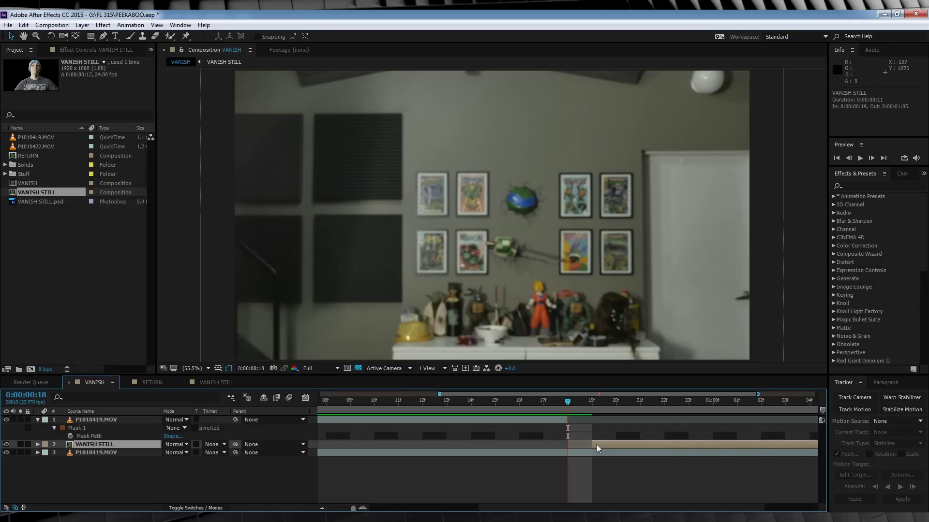
pyautogui.moveTo(591, 445); pyautogui.dragTo(572, 445)
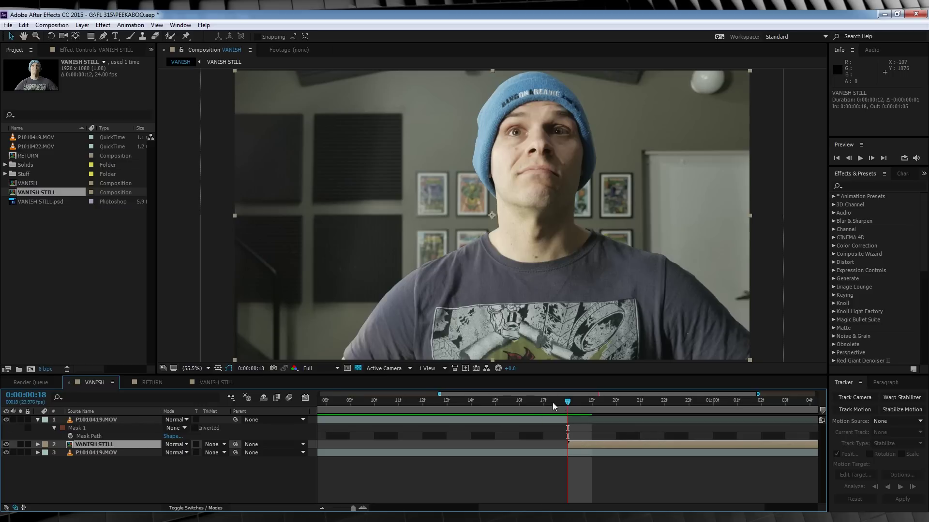
pyautogui.moveTo(571, 443); pyautogui.dragTo(593, 444)
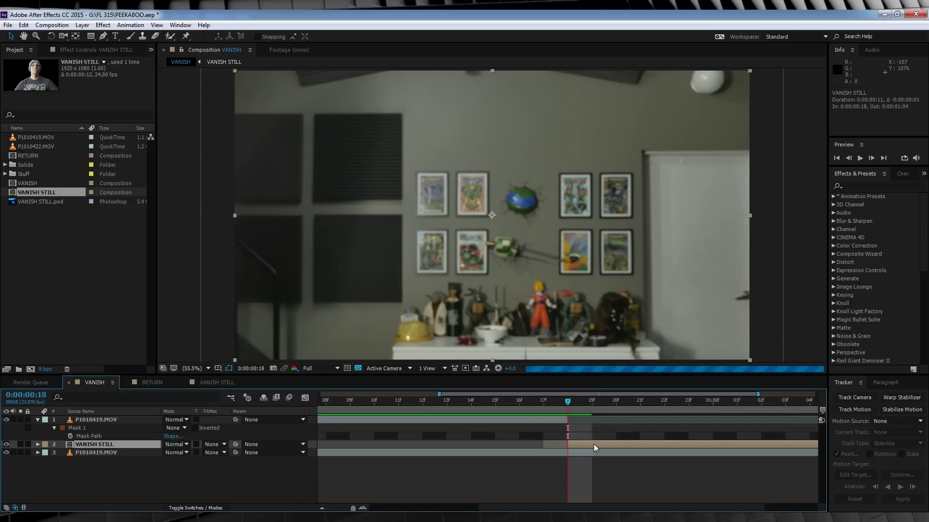
pyautogui.press('pageup')
# Preview the transition around frames 16–18 and return the playhead to frame 18.
pyautogui.press('space')
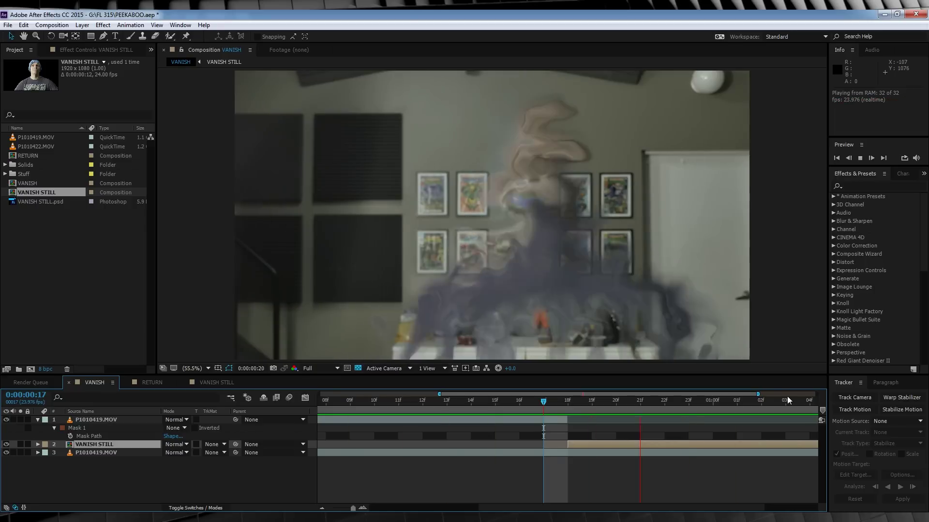
pyautogui.press('space')
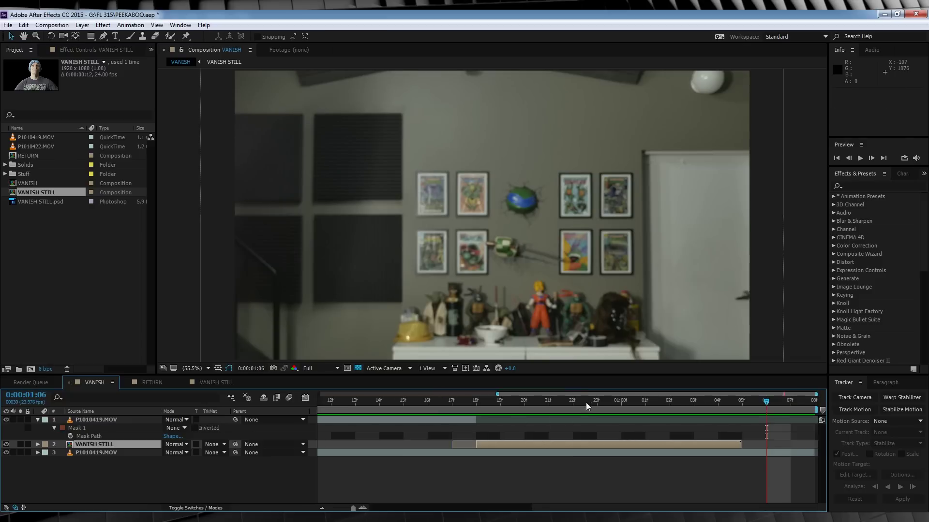
pyautogui.click(474, 400)
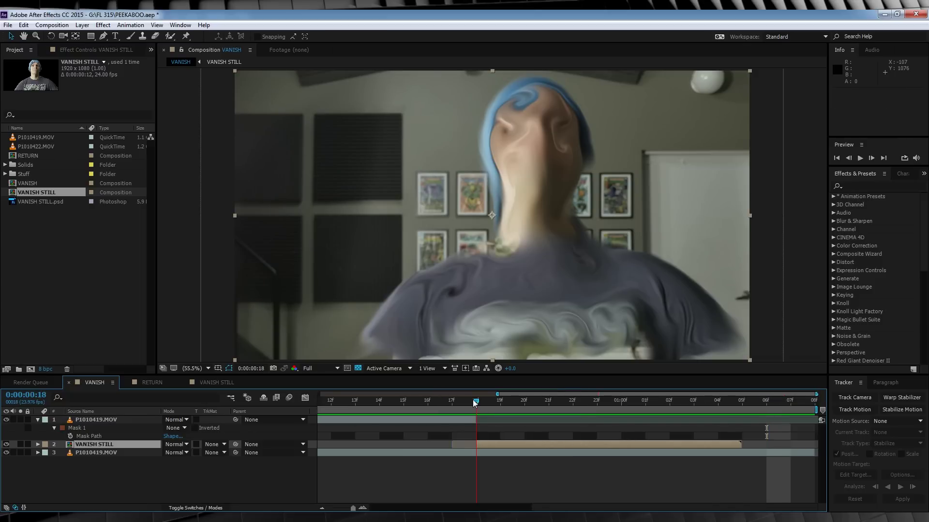
pyautogui.moveTo(474, 402); pyautogui.dragTo(425, 400)
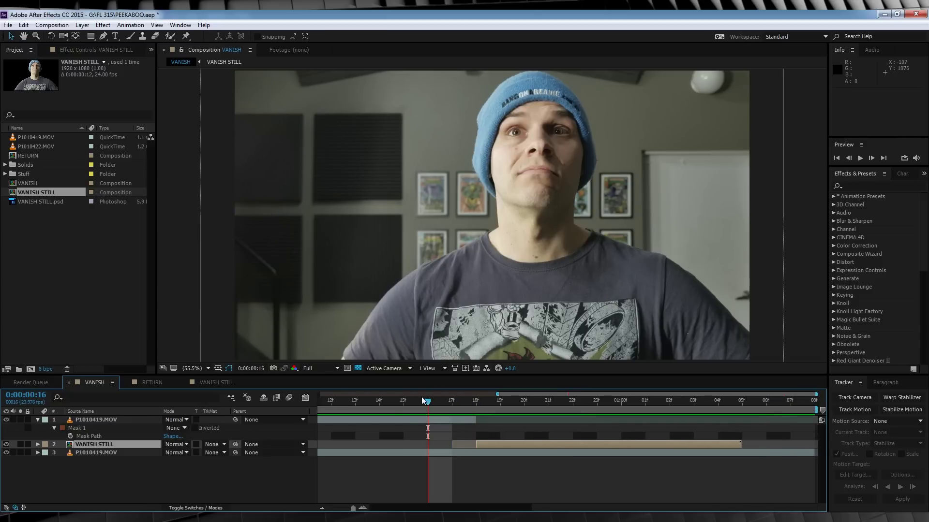
pyautogui.moveTo(354, 509); pyautogui.dragTo(334, 509)
pyautogui.press('pagedown')
pyautogui.press('pagedown')
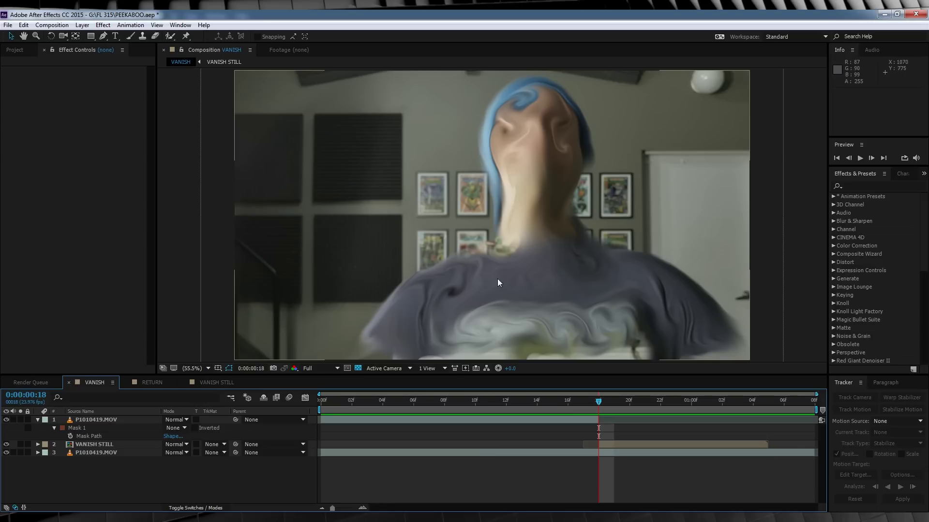
# Add a new adjustment layer with its in-point trimmed to frame 18.
pyautogui.click(82, 25)
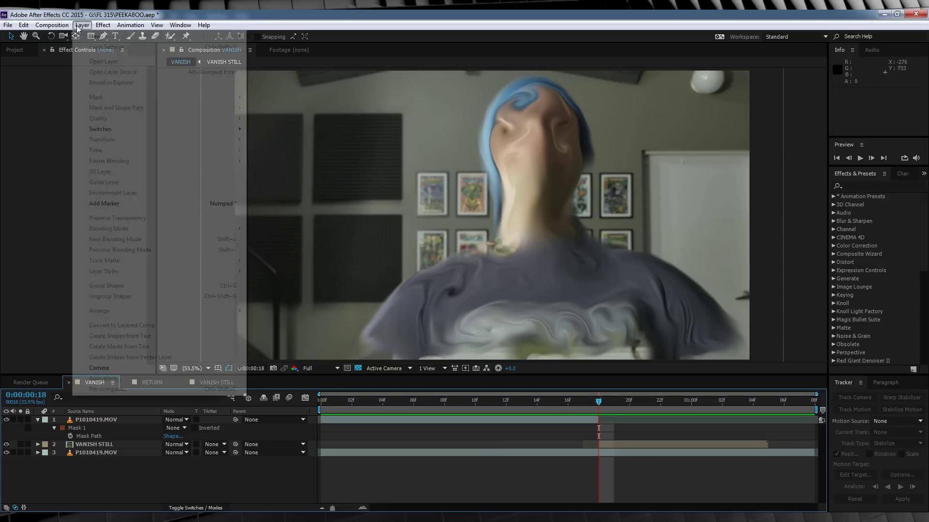
pyautogui.moveTo(145, 36)
pyautogui.click(277, 100)
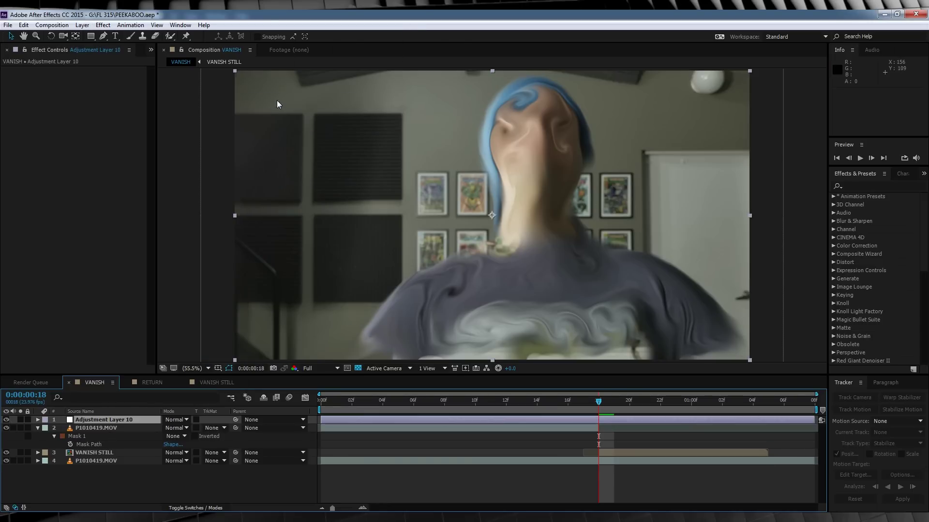
pyautogui.moveTo(321, 425); pyautogui.dragTo(596, 421)
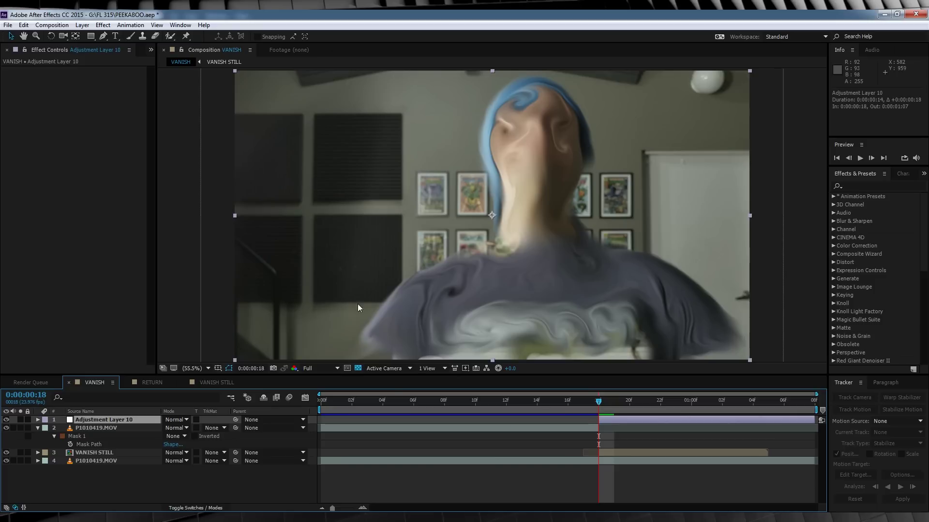
# Apply Turbulent Displace to it with Amount 30 and Size 20.
pyautogui.click(103, 25)
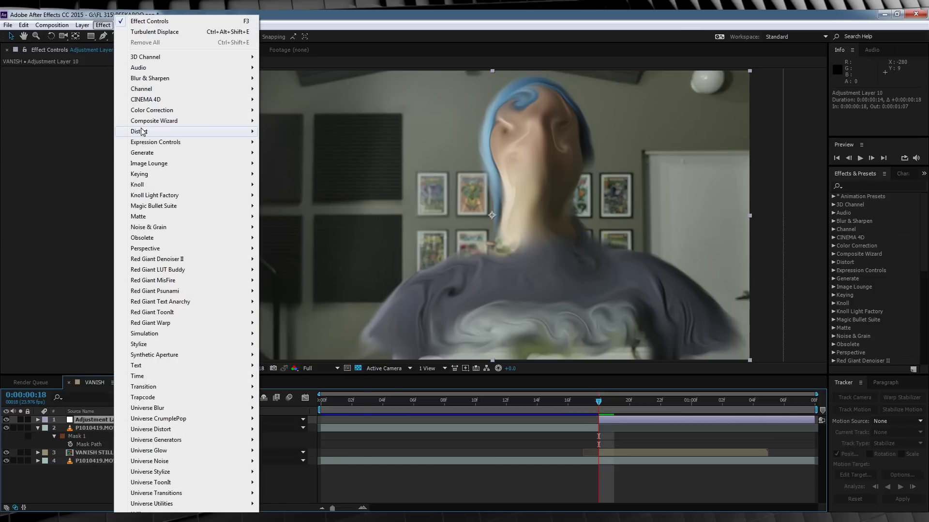
pyautogui.moveTo(193, 131)
pyautogui.click(315, 472)
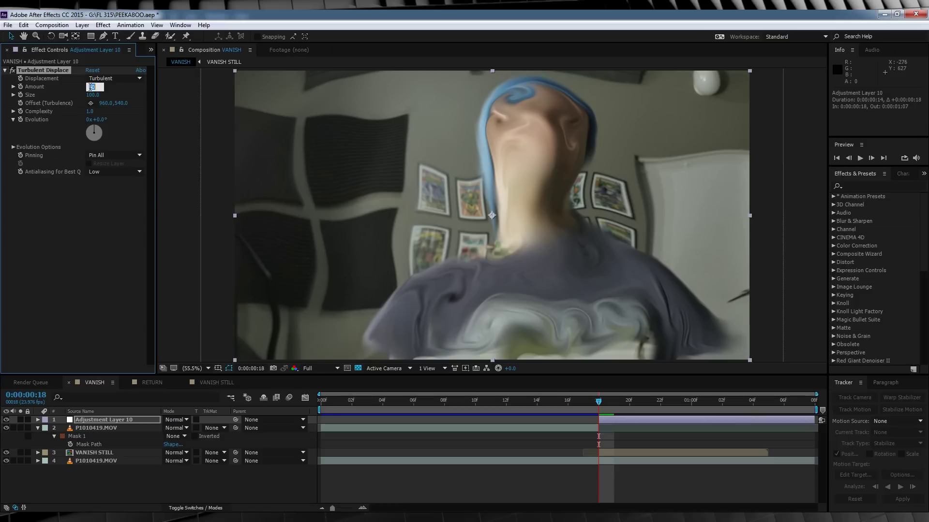
pyautogui.press('Return')
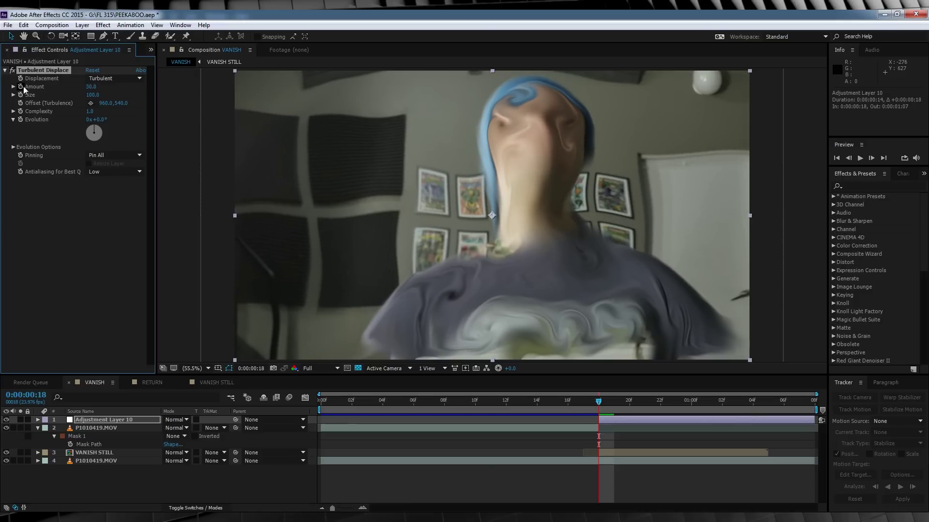
pyautogui.write('20')
pyautogui.press('Return')
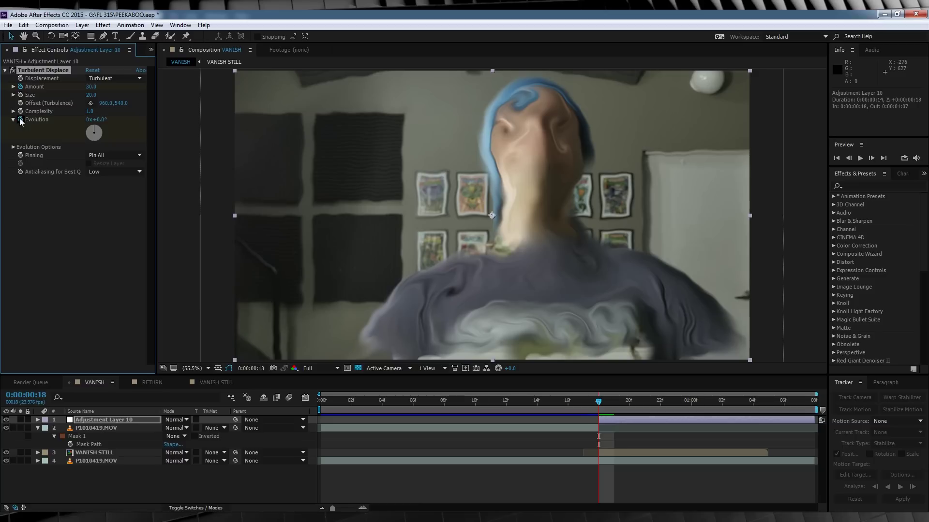
# Later in the shot, keyframe Evolution to 1x and Amount to 0, then go back to frame 18.
pyautogui.moveTo(753, 404); pyautogui.dragTo(784, 401)
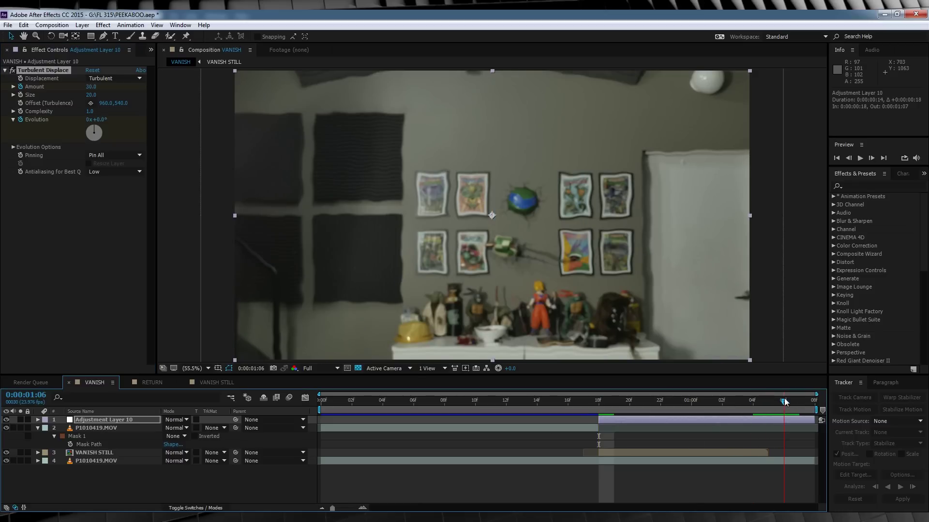
pyautogui.click(88, 119)
pyautogui.write('1')
pyautogui.press('Return')
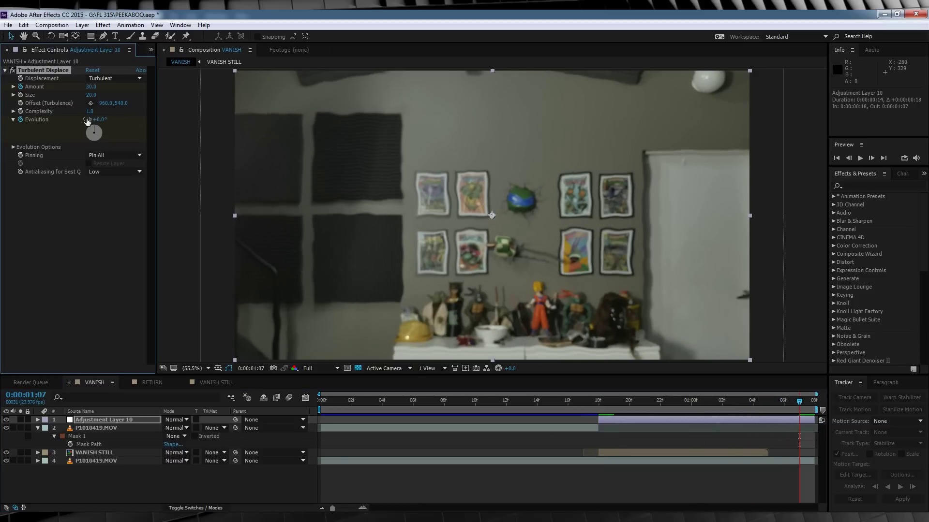
pyautogui.press('Return')
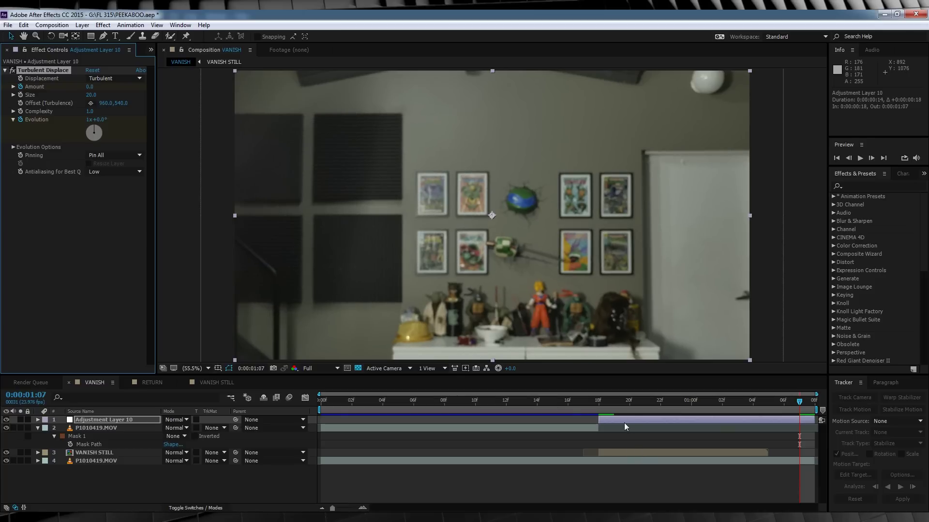
pyautogui.click(595, 400)
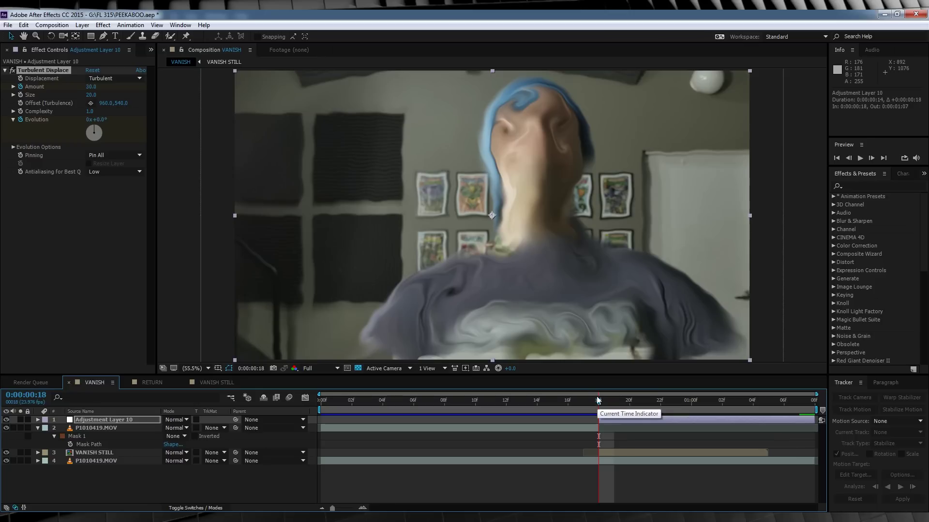
# Draw a closed RotoBezier mask around the man's head, shoulders and body.
pyautogui.click(103, 36)
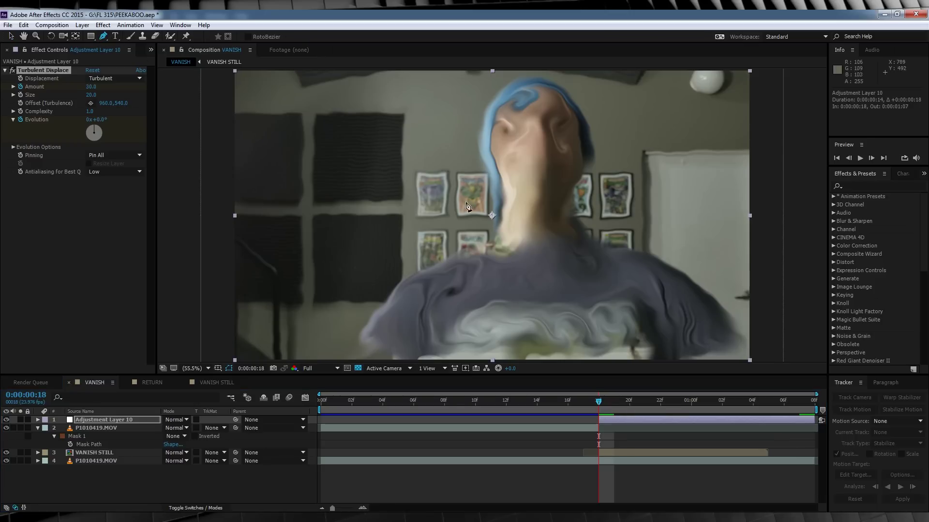
pyautogui.scroll(-1, 473, 195)
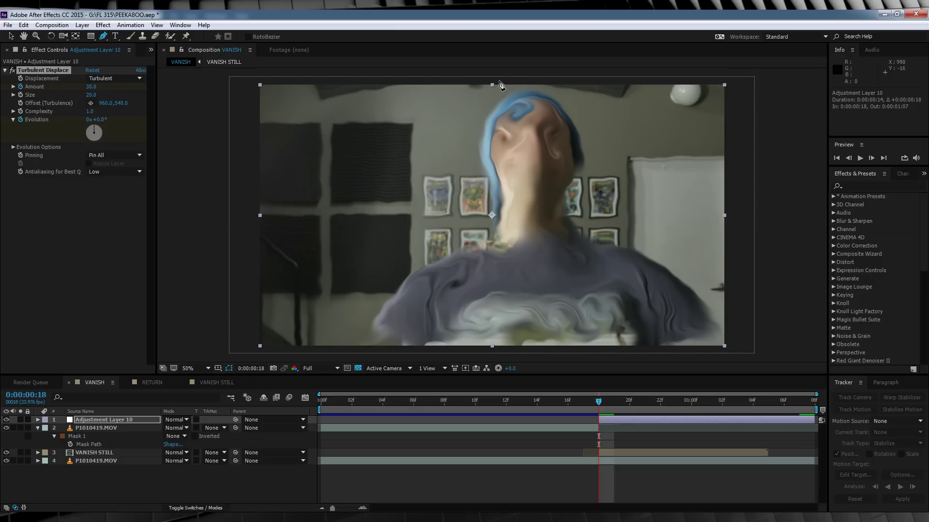
pyautogui.click(498, 80)
pyautogui.click(479, 93)
pyautogui.click(462, 105)
pyautogui.click(458, 128)
pyautogui.click(462, 151)
pyautogui.click(464, 201)
pyautogui.click(456, 221)
pyautogui.click(449, 224)
pyautogui.click(421, 235)
pyautogui.click(383, 259)
pyautogui.click(361, 302)
pyautogui.click(360, 351)
pyautogui.click(730, 358)
pyautogui.click(740, 332)
pyautogui.click(680, 257)
pyautogui.click(621, 232)
pyautogui.click(597, 225)
pyautogui.click(582, 215)
pyautogui.click(583, 190)
pyautogui.click(592, 141)
pyautogui.click(590, 118)
pyautogui.click(565, 95)
pyautogui.click(539, 78)
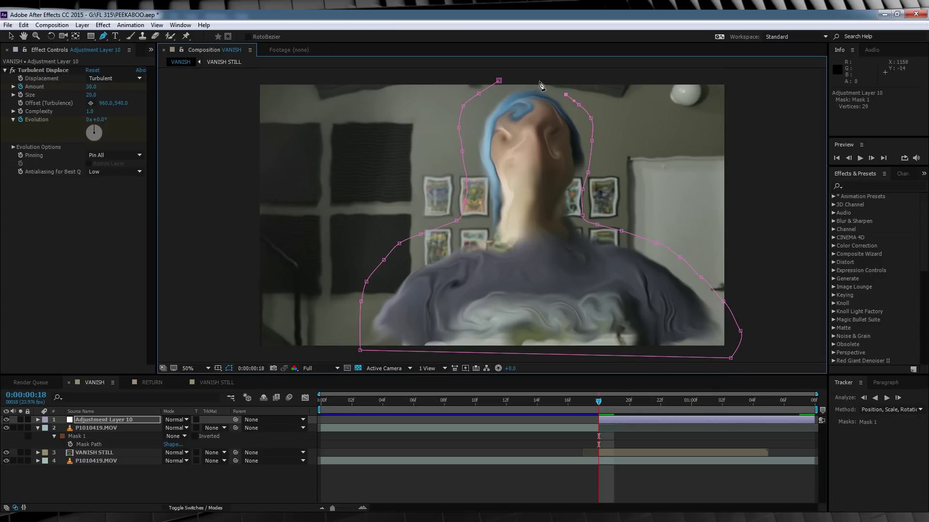
pyautogui.click(499, 80)
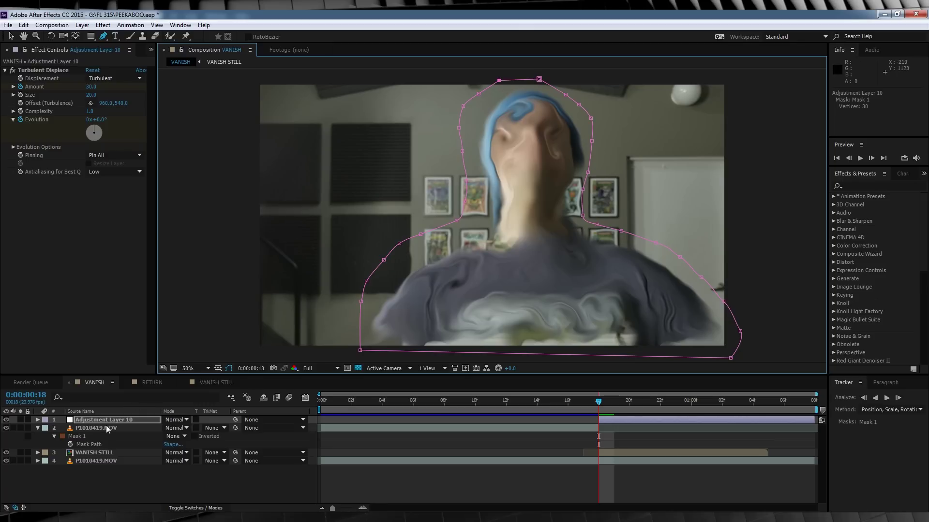
# Feather the mask by 100 pixels, preview it, then go to the start of RETURN.
pyautogui.press('f')
pyautogui.click(185, 436)
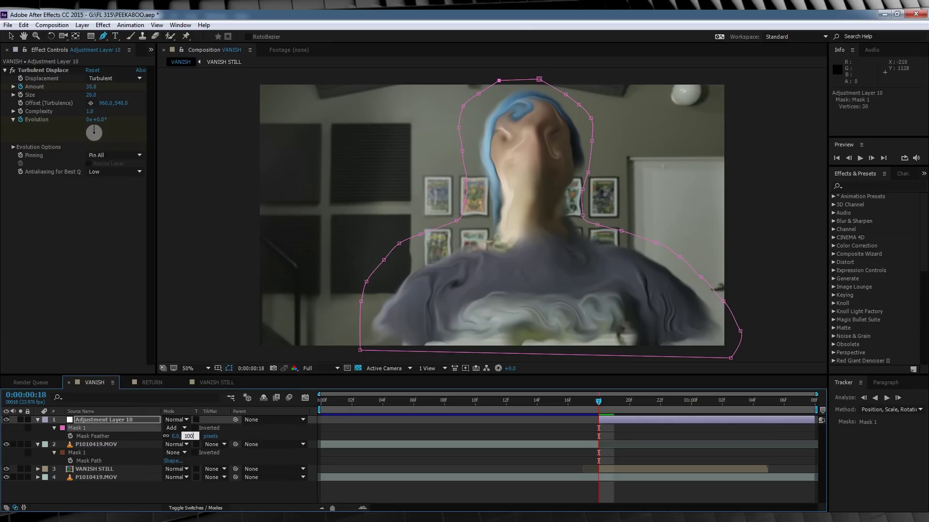
pyautogui.press('Return')
pyautogui.press('space')
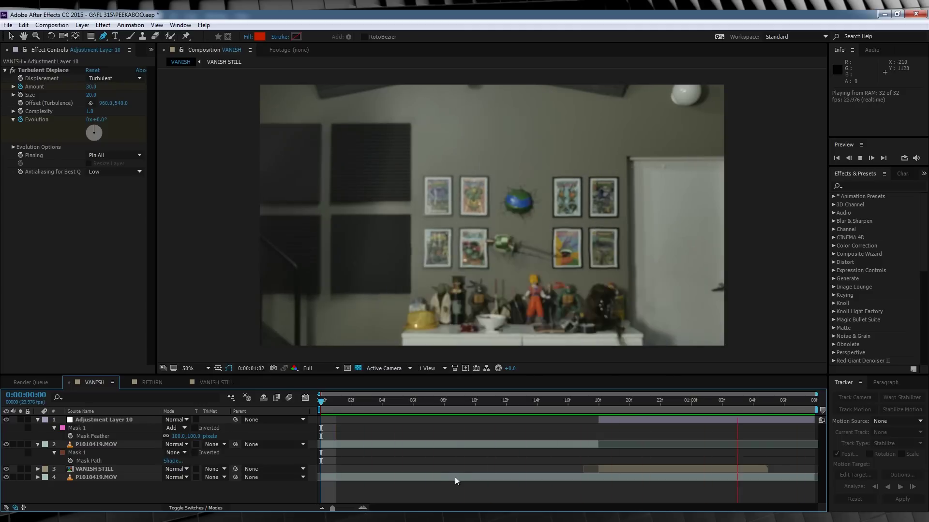
pyautogui.press('space')
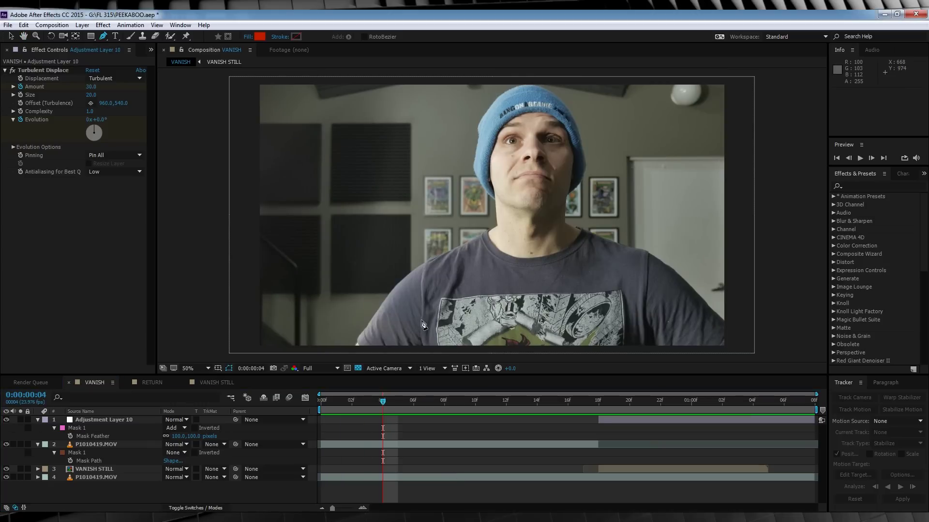
pyautogui.click(146, 382)
pyautogui.moveTo(327, 400); pyautogui.dragTo(401, 399)
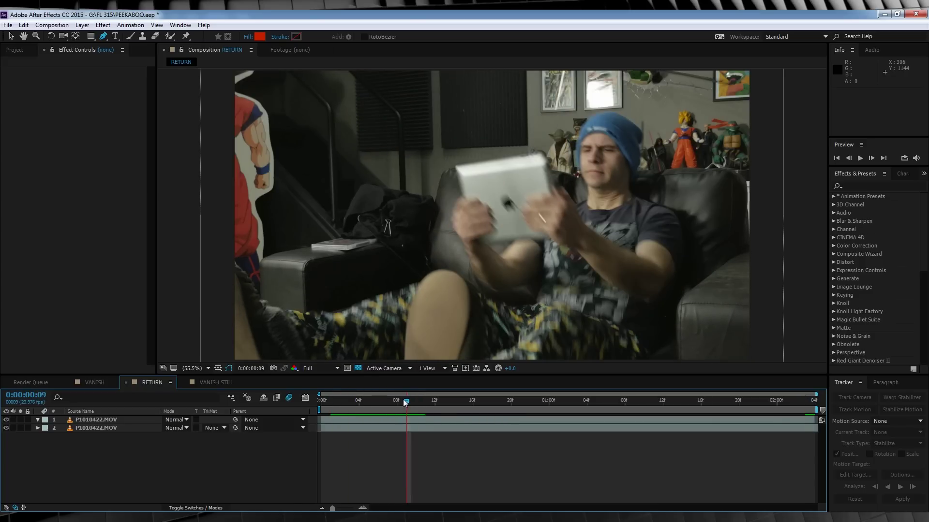
# Split the couch footage layer at frame 9 and delete the middle piece.
pyautogui.click(369, 419)
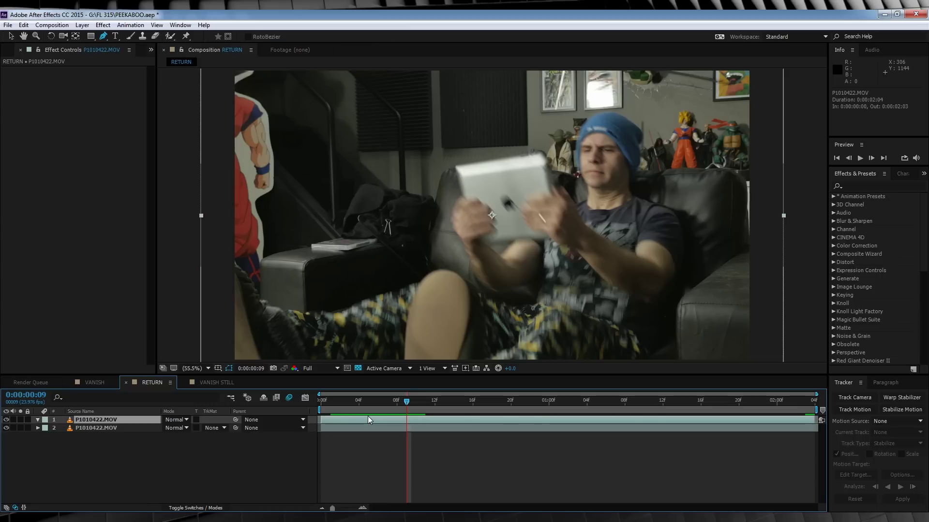
pyautogui.hotkey('ctrl', 'shift', 'd')
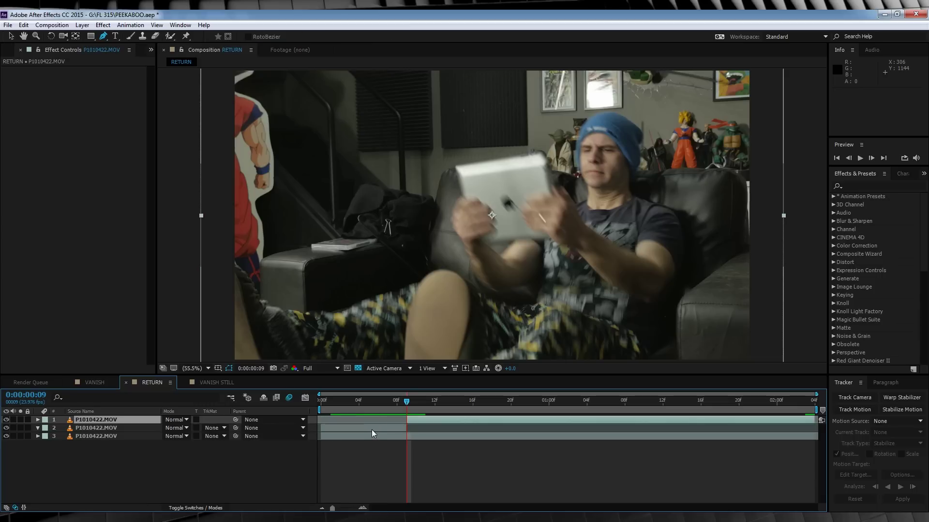
pyautogui.click(372, 428)
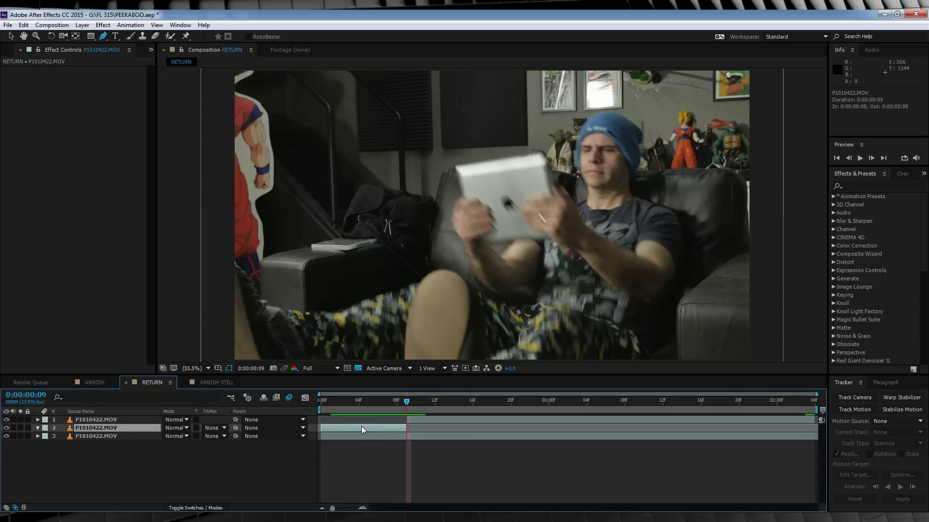
pyautogui.press('Delete')
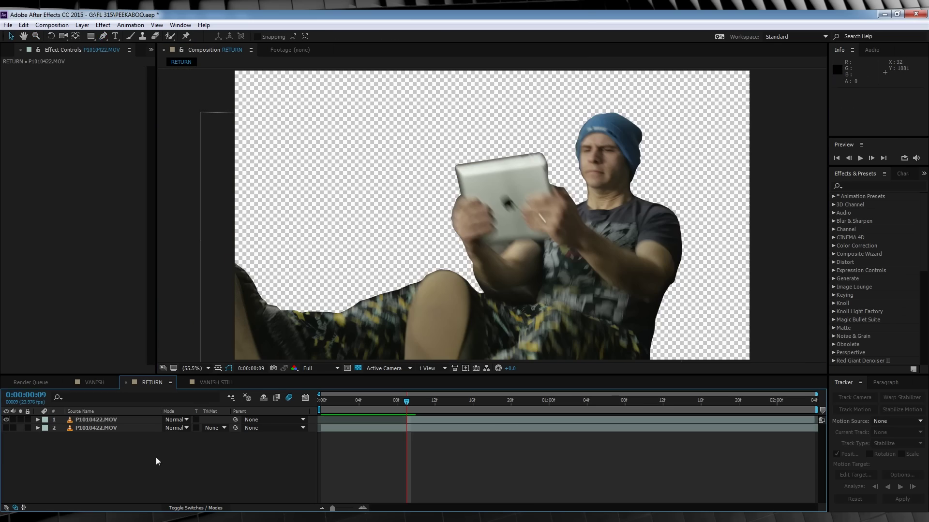
# Save the frame as RETURN STILL.psd, import it, and make a composition from it.
pyautogui.click(51, 25)
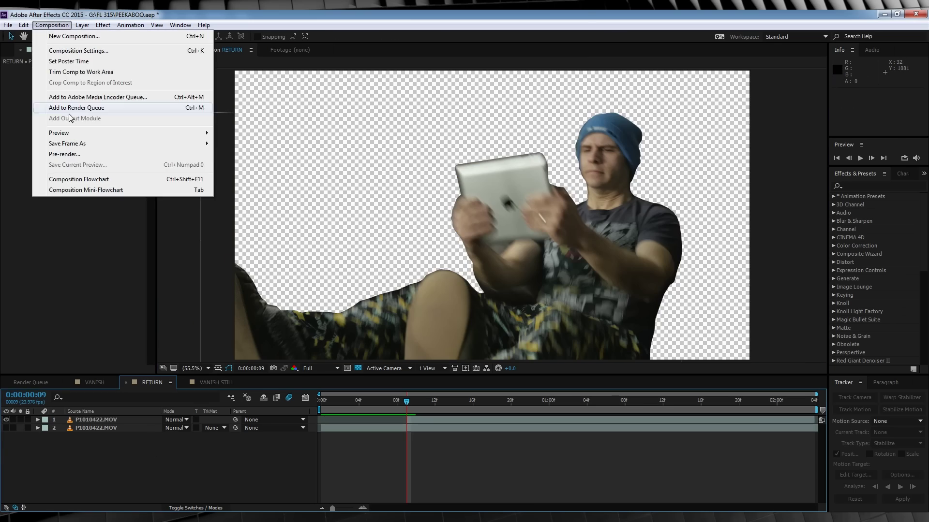
pyautogui.click(73, 118)
pyautogui.press('Return')
pyautogui.click(152, 382)
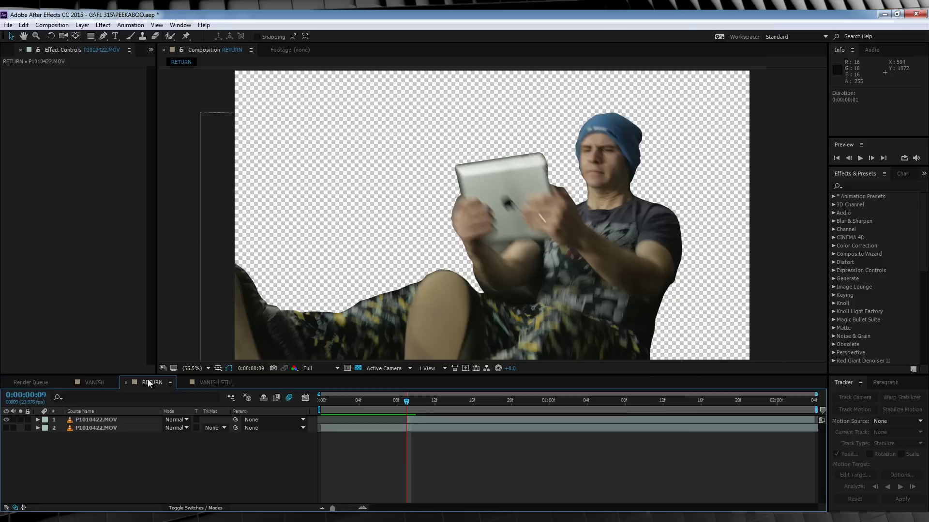
pyautogui.hotkey('ctrl', 'i')
pyautogui.doubleClick(233, 291)
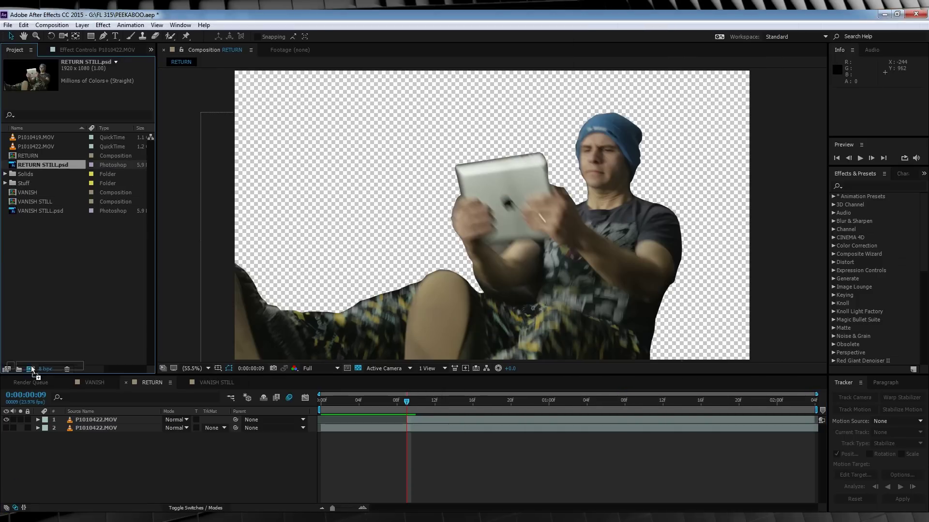
pyautogui.moveTo(32, 369); pyautogui.dragTo(30, 369)
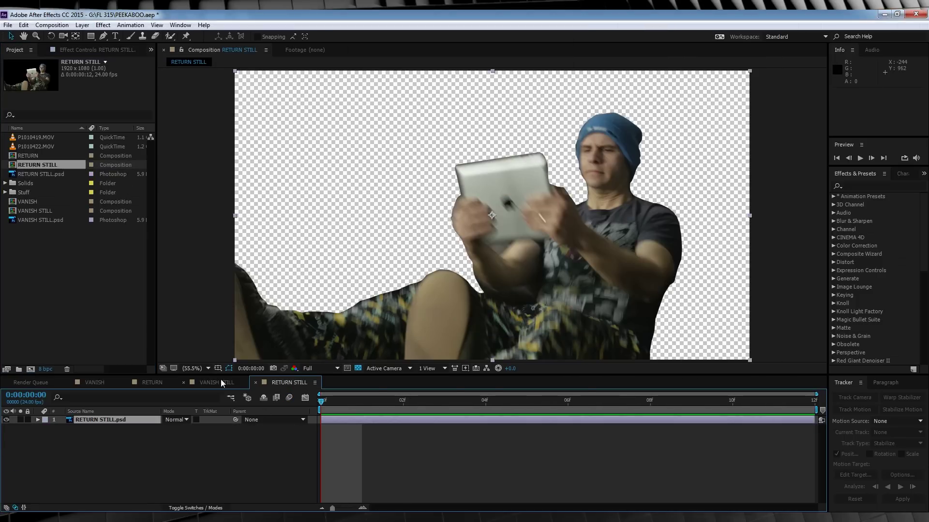
# Copy VANISH STILL's top three layers, from Adjustment Layer 5 up, for RETURN STILL.
pyautogui.click(221, 379)
pyautogui.click(108, 436)
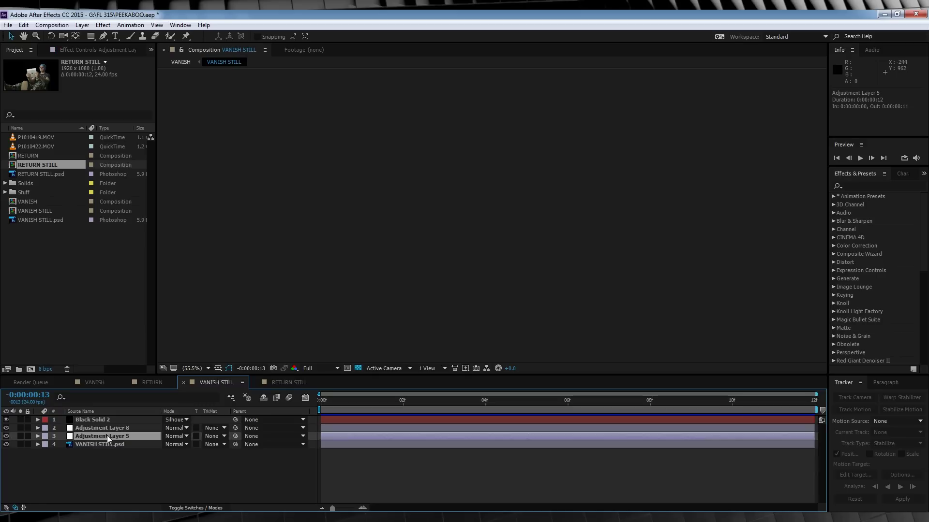
pyautogui.keyDown('shift'); pyautogui.click(97, 419); pyautogui.keyUp('shift')
pyautogui.click(24, 25)
pyautogui.click(43, 78)
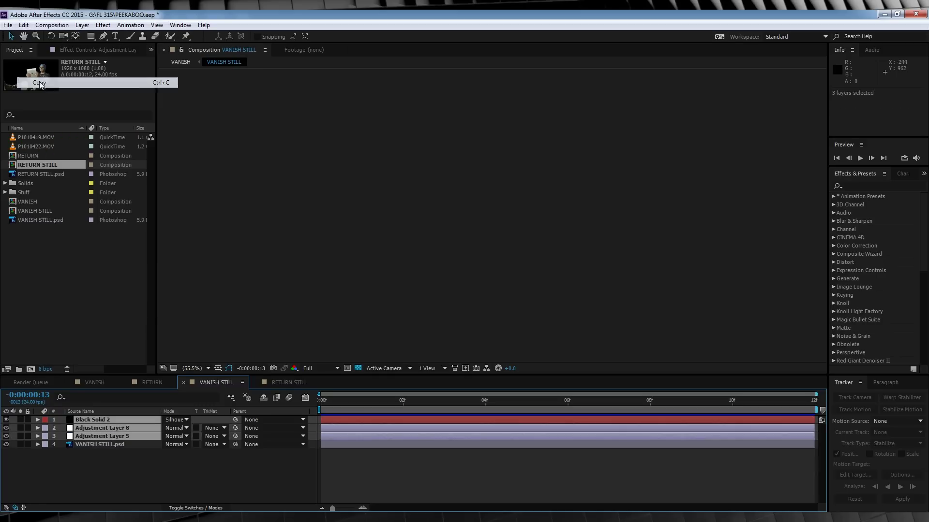
pyautogui.click(289, 383)
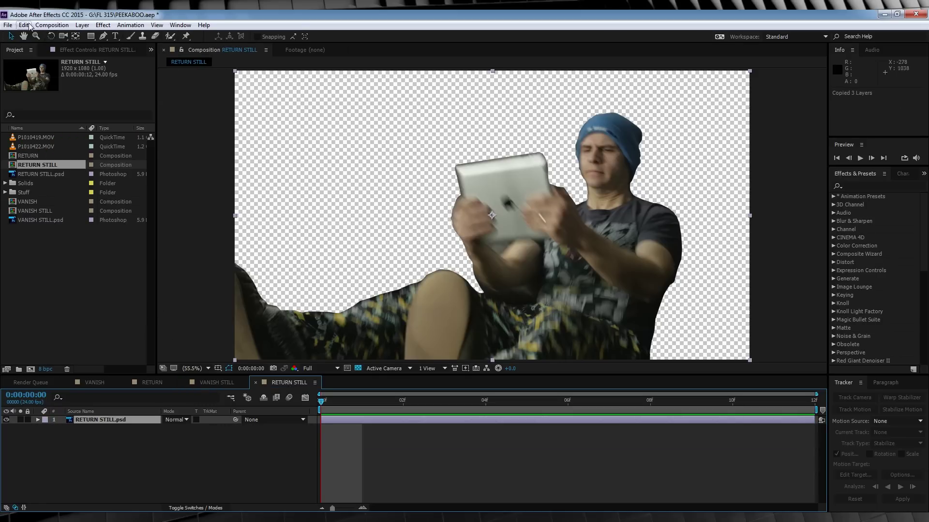